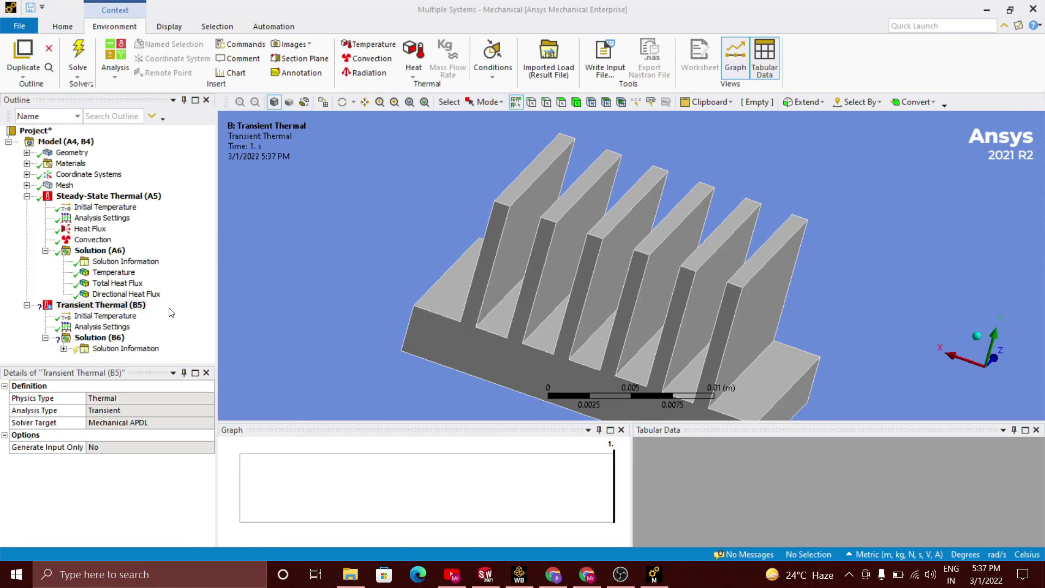
Step: Insert a Heat Flow load in the transient thermal analysis and scope it to the heat sink's flat bottom face
{"action": "right_click", "coordinate": [130, 310]}
{"action": "mouse_move", "coordinate": [160, 315]}
{"action": "left_click", "coordinate": [344, 365]}
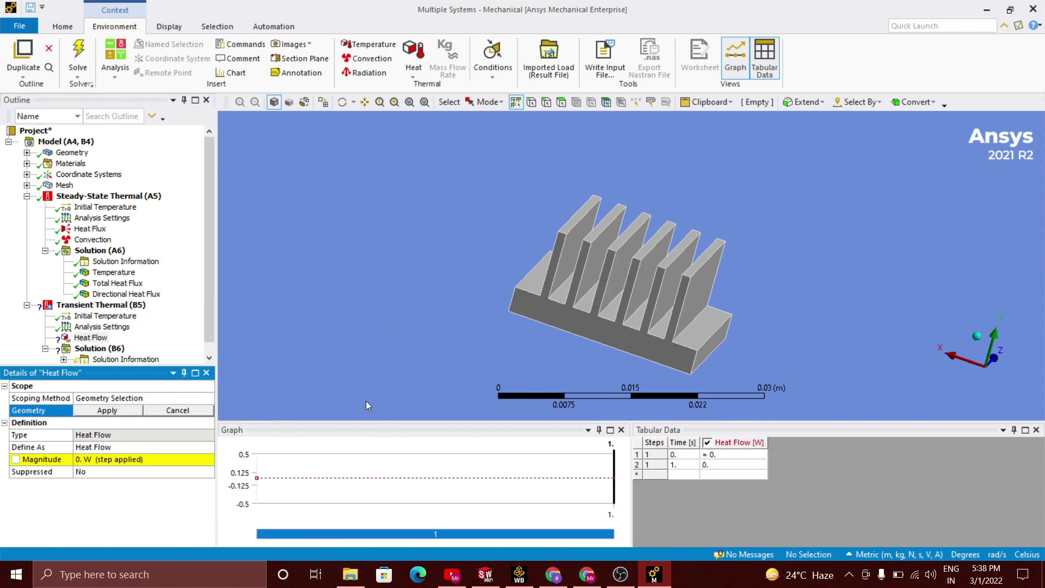
{"action": "middle_click_drag", "start_coordinate": [495, 358], "coordinate": [544, 294]}
{"action": "left_click", "coordinate": [602, 286]}
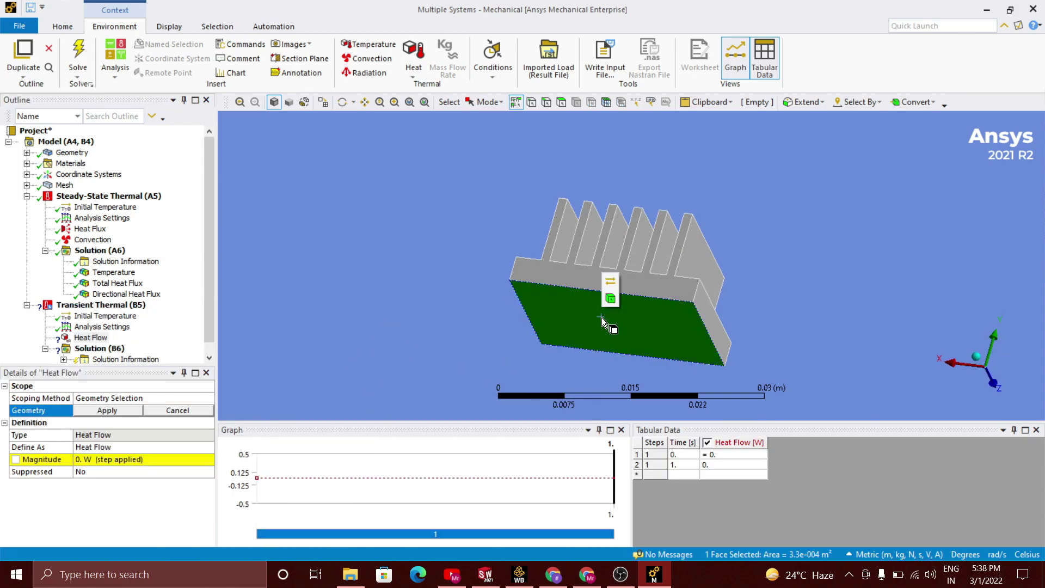
{"action": "left_click", "coordinate": [117, 411]}
Step: Define the heat flow magnitude as time-dependent tabular data and add a 0 W point at 45 s
{"action": "left_click", "coordinate": [176, 458]}
{"action": "left_click", "coordinate": [208, 459]}
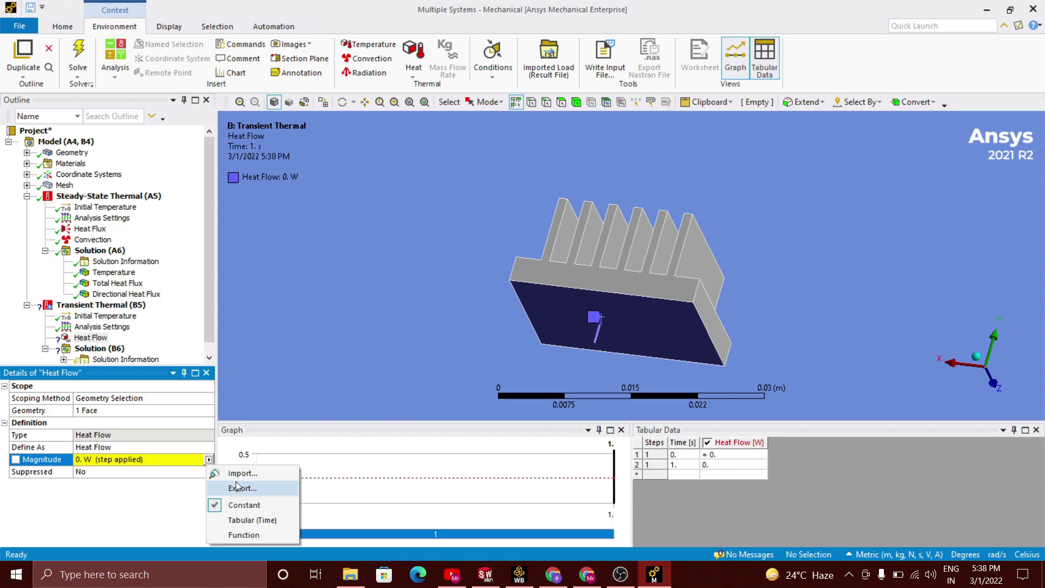
{"action": "left_click", "coordinate": [255, 530]}
{"action": "left_click", "coordinate": [685, 463]}
{"action": "type", "text": "45"}
{"action": "left_click", "coordinate": [685, 471]}
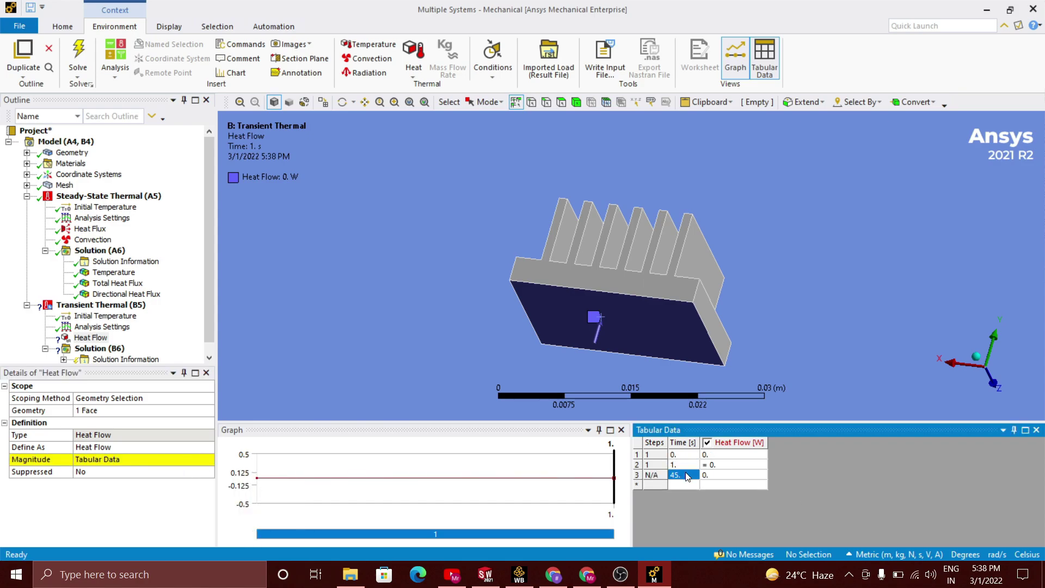
Step: Add a heat flow point of 1000 W at 45.1 s to the load table
{"action": "left_click", "coordinate": [683, 484]}
{"action": "type", "text": "45.1"}
{"action": "left_click", "coordinate": [730, 485]}
{"action": "type", "text": "1000"}
{"action": "key", "text": "Return"}
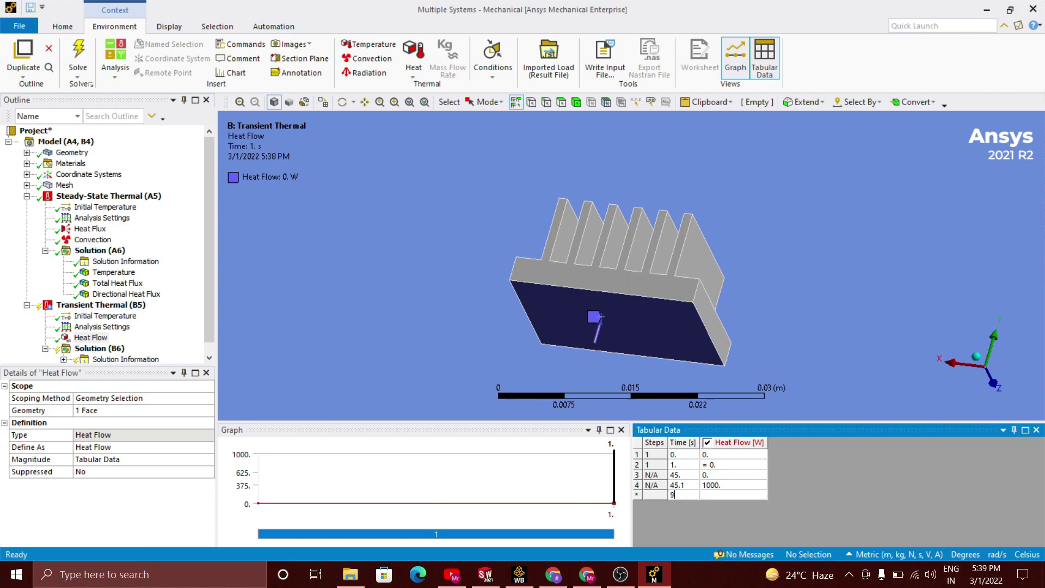
Step: Add heat flow points of 1000 W at 90 s and 0 W at 90.1 s
{"action": "type", "text": "90"}
{"action": "left_click", "coordinate": [707, 493]}
{"action": "left_click", "coordinate": [729, 495]}
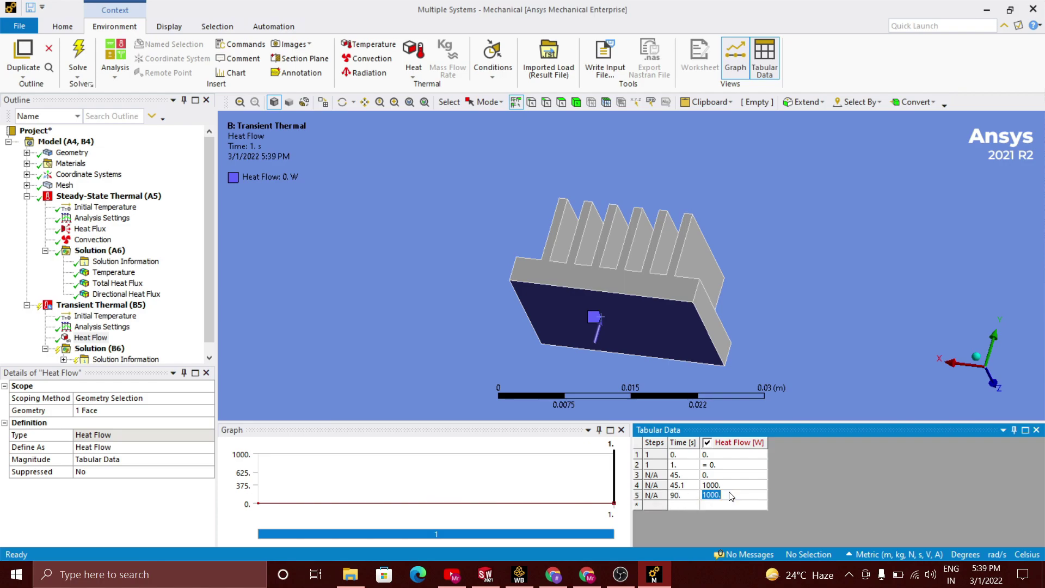
{"action": "left_click", "coordinate": [711, 506]}
{"action": "type", "text": "0."}
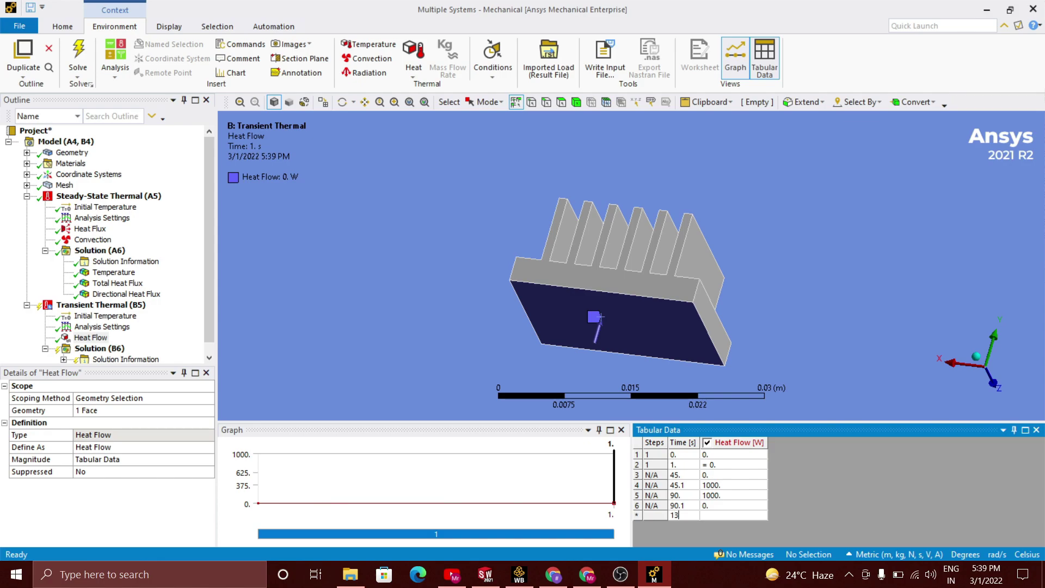
Step: Add heat flow points of 0 W at 134 s and 1000 W at 134.1 s
{"action": "type", "text": "134"}
{"action": "left_click", "coordinate": [712, 513]}
{"action": "key", "text": "Tab"}
{"action": "type", "text": "1"}
{"action": "left_click", "coordinate": [716, 525]}
{"action": "type", "text": "100"}
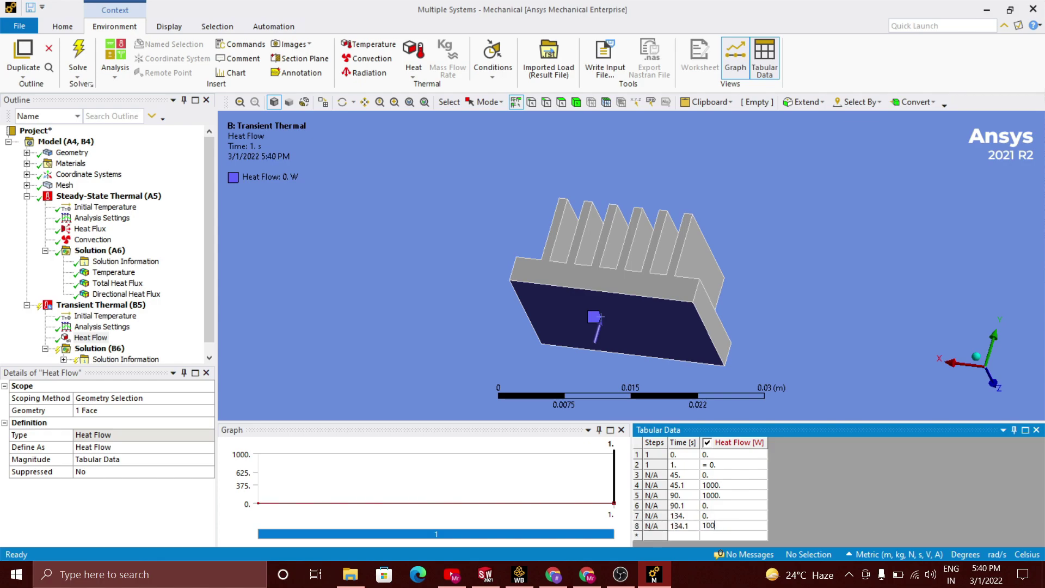
Step: Add a final heat flow point of 1000 W at 180 s and review the load table
{"action": "type", "text": "180"}
{"action": "left_click", "coordinate": [717, 528]}
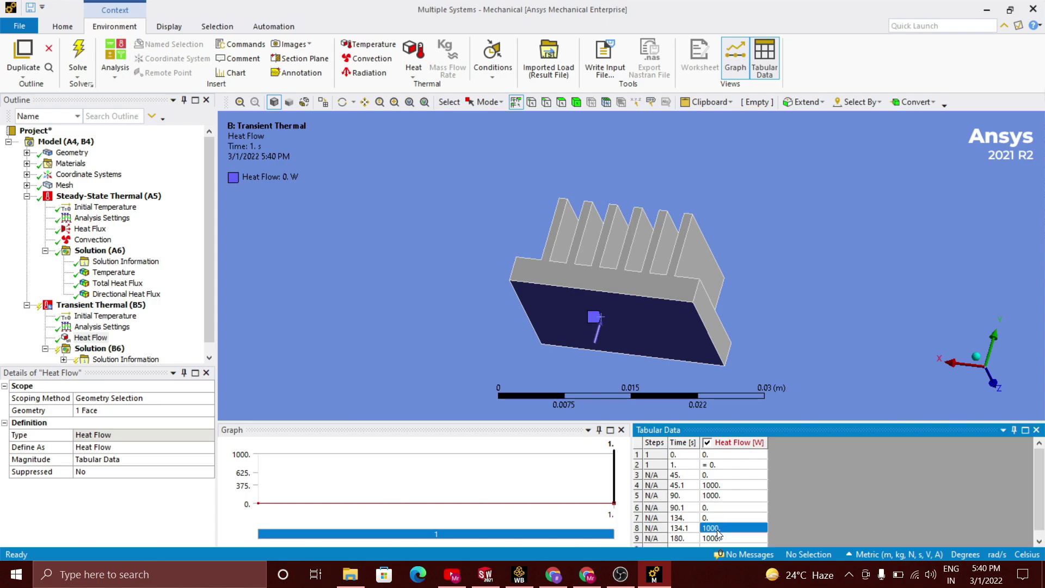
{"action": "left_click_drag", "start_coordinate": [302, 478], "coordinate": [491, 491]}
{"action": "left_click", "coordinate": [726, 483]}
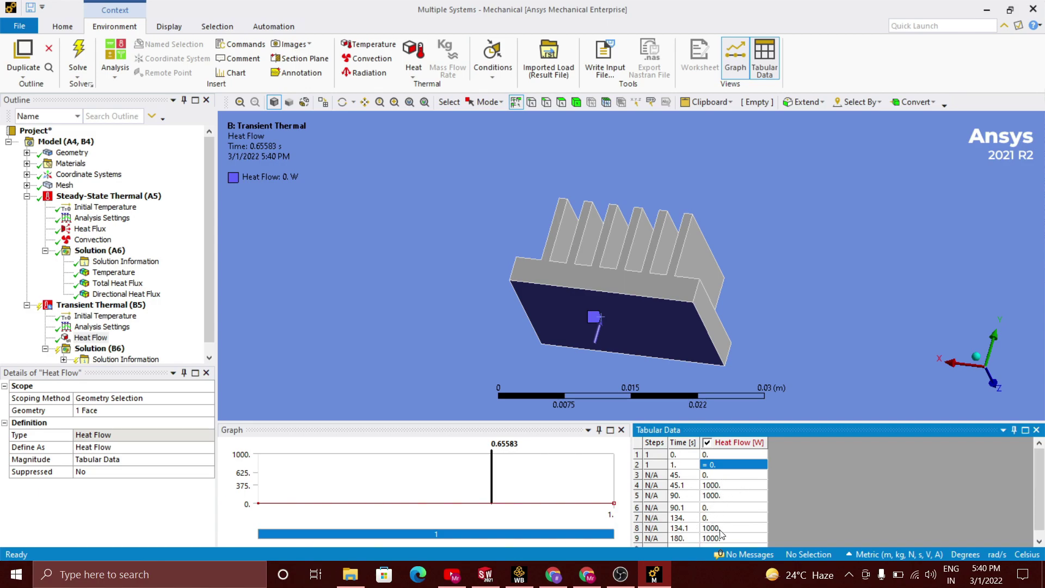
{"action": "scroll", "coordinate": [718, 531], "scroll_direction": "down", "scroll_amount": 1}
Step: Insert a Convection load in the transient thermal analysis
{"action": "left_click", "coordinate": [125, 304]}
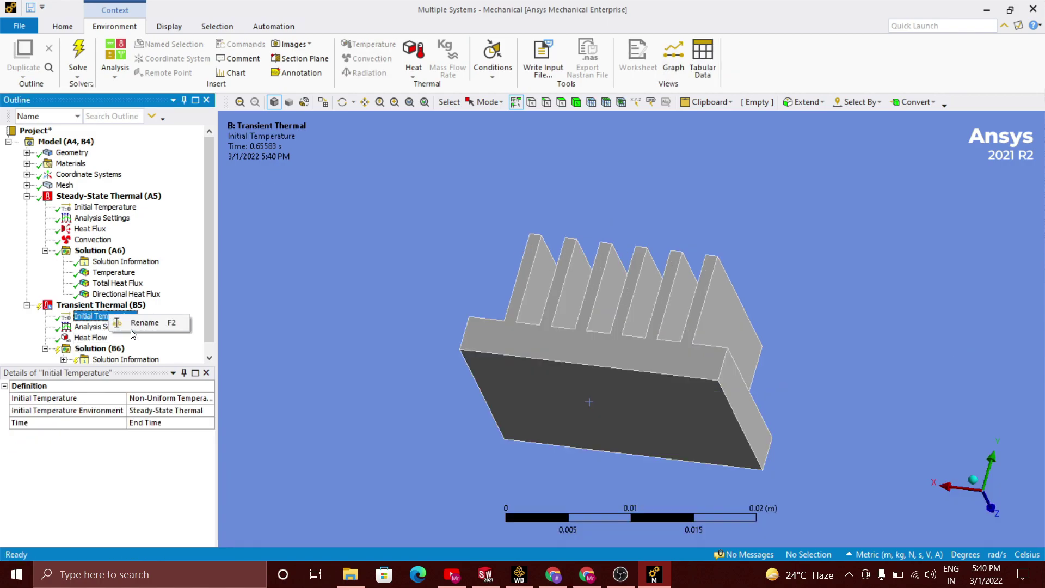
{"action": "right_click", "coordinate": [143, 306]}
{"action": "mouse_move", "coordinate": [186, 316]}
{"action": "left_click", "coordinate": [344, 333]}
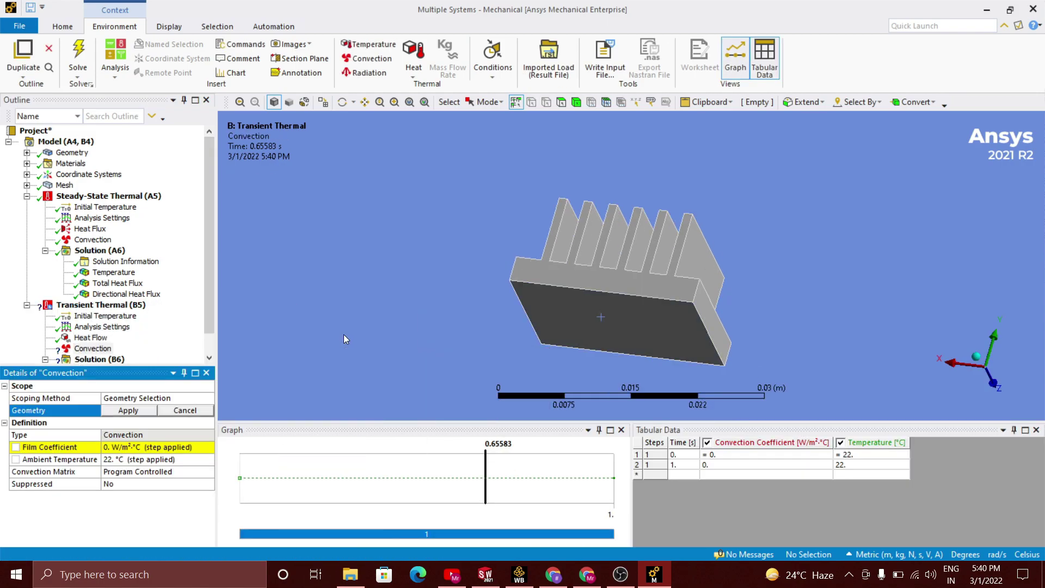
{"action": "left_click", "coordinate": [119, 450]}
Step: Try to scope the convection to the fin and base faces by box-selecting them from several sides
{"action": "middle_click_drag", "start_coordinate": [314, 270], "coordinate": [349, 319]}
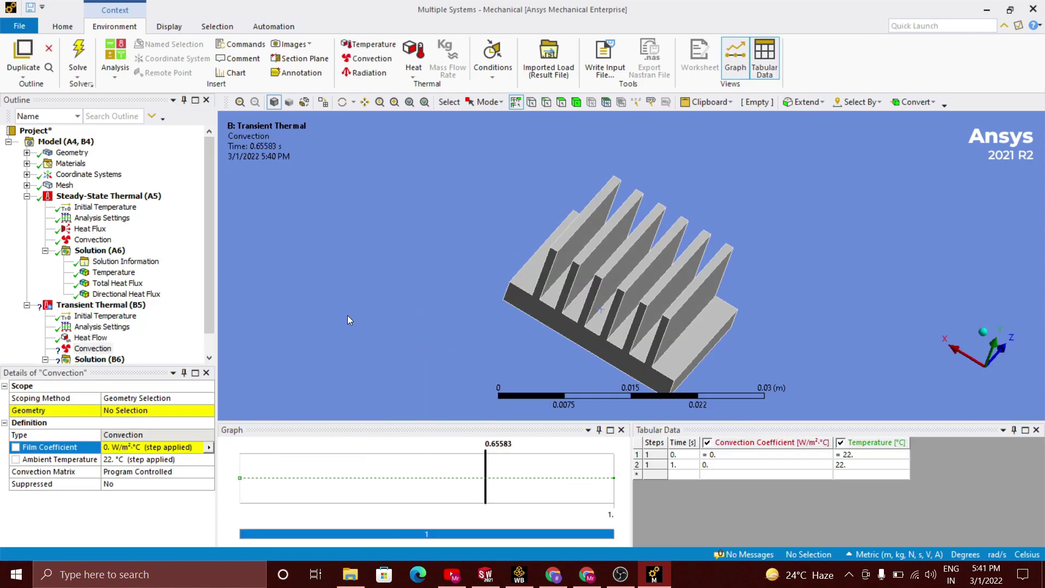
{"action": "left_click_drag", "start_coordinate": [546, 240], "coordinate": [712, 321]}
{"action": "left_click", "coordinate": [560, 103]}
{"action": "mouse_move", "coordinate": [542, 234]}
{"action": "left_mouse_down"}
{"action": "mouse_move", "coordinate": [609, 261]}
{"action": "mouse_move", "coordinate": [696, 326]}
{"action": "mouse_move", "coordinate": [717, 365]}
{"action": "left_mouse_up"}
{"action": "mouse_move", "coordinate": [567, 344]}
{"action": "left_mouse_down"}
{"action": "mouse_move", "coordinate": [669, 246]}
{"action": "mouse_move", "coordinate": [731, 276]}
{"action": "left_mouse_up"}
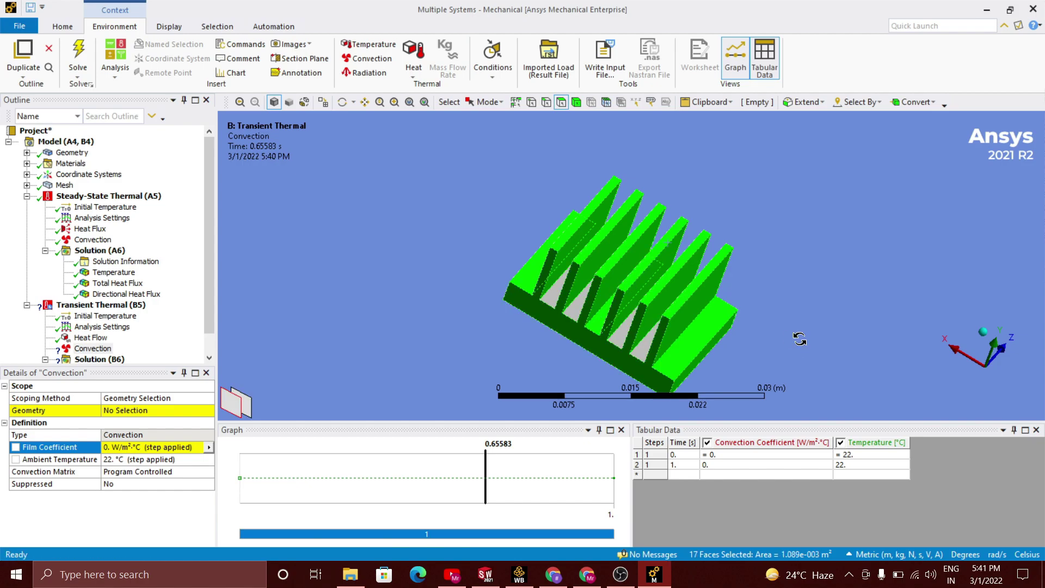
{"action": "middle_click_drag", "start_coordinate": [799, 341], "coordinate": [710, 345]}
{"action": "left_click_drag", "start_coordinate": [694, 363], "coordinate": [669, 218]}
{"action": "middle_click_drag", "start_coordinate": [669, 218], "coordinate": [742, 295]}
{"action": "middle_click_drag", "start_coordinate": [740, 384], "coordinate": [758, 266]}
{"action": "scroll", "coordinate": [758, 267], "scroll_direction": "down", "scroll_amount": 3}
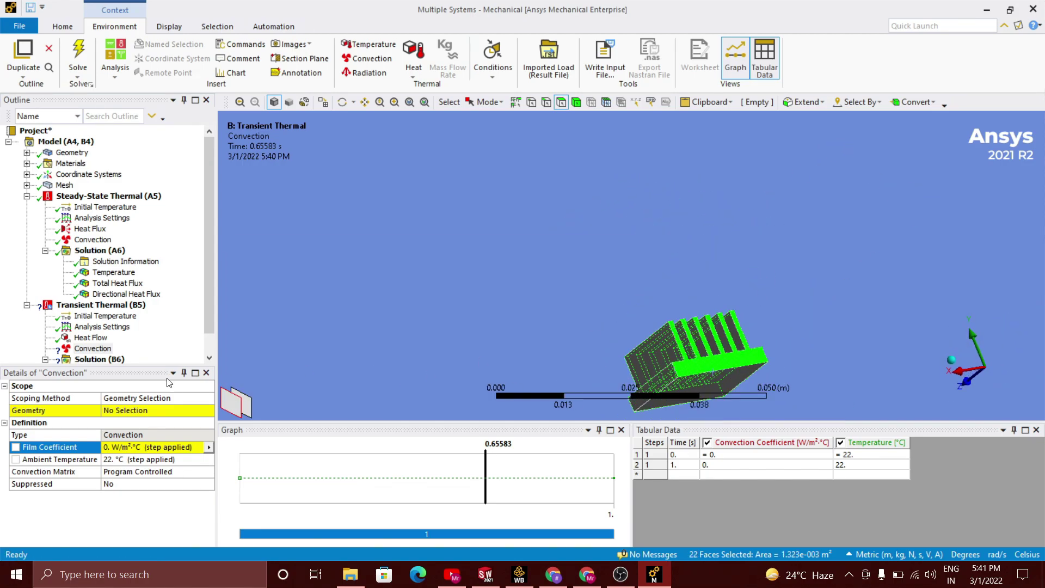
{"action": "left_click", "coordinate": [141, 411]}
{"action": "left_click", "coordinate": [129, 411]}
{"action": "scroll", "coordinate": [766, 325], "scroll_direction": "down", "scroll_amount": 3}
{"action": "middle_click_drag", "start_coordinate": [765, 325], "coordinate": [701, 347]}
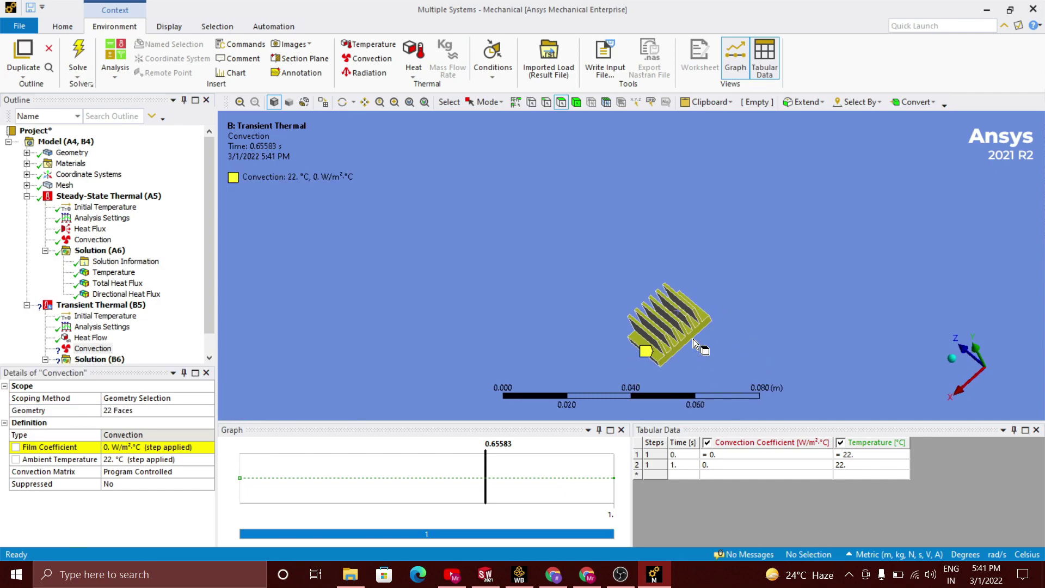
Step: Try to redefine the convection scope by reselecting the heat sink's faces with the face filter
{"action": "left_click", "coordinate": [364, 102]}
{"action": "left_click_drag", "start_coordinate": [699, 352], "coordinate": [594, 295]}
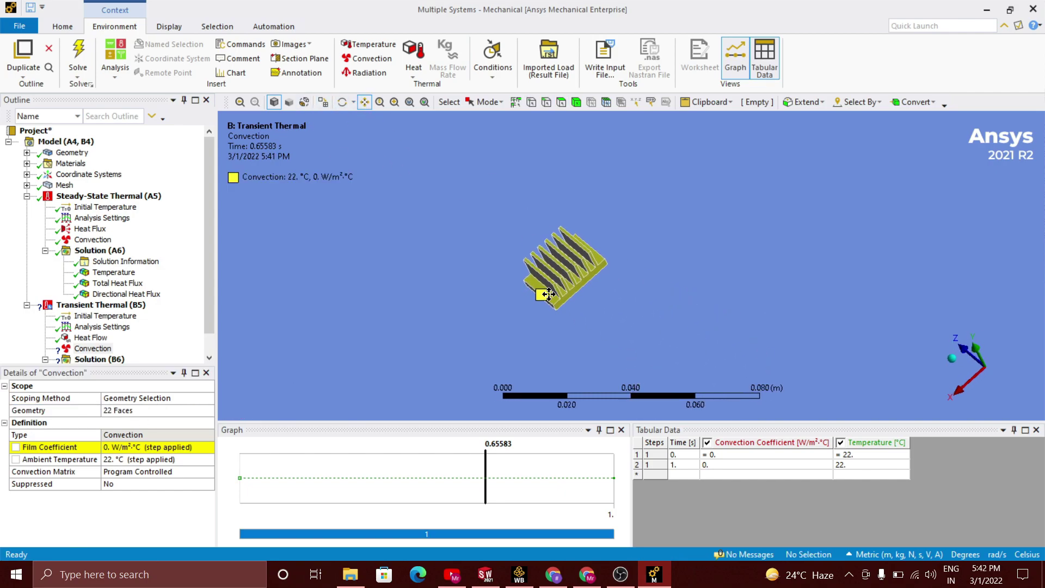
{"action": "scroll", "coordinate": [548, 294], "scroll_direction": "up", "scroll_amount": 5}
{"action": "middle_click_drag", "start_coordinate": [479, 267], "coordinate": [546, 222]}
{"action": "left_click", "coordinate": [154, 411]}
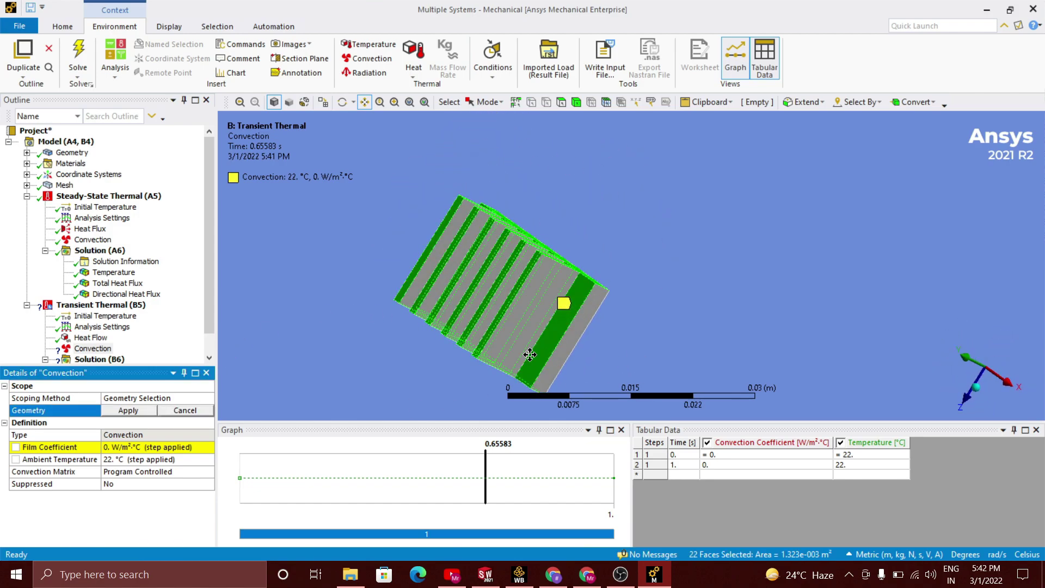
{"action": "left_click", "coordinate": [561, 102]}
{"action": "left_click", "coordinate": [542, 298]}
{"action": "key", "text": "ctrl+a"}
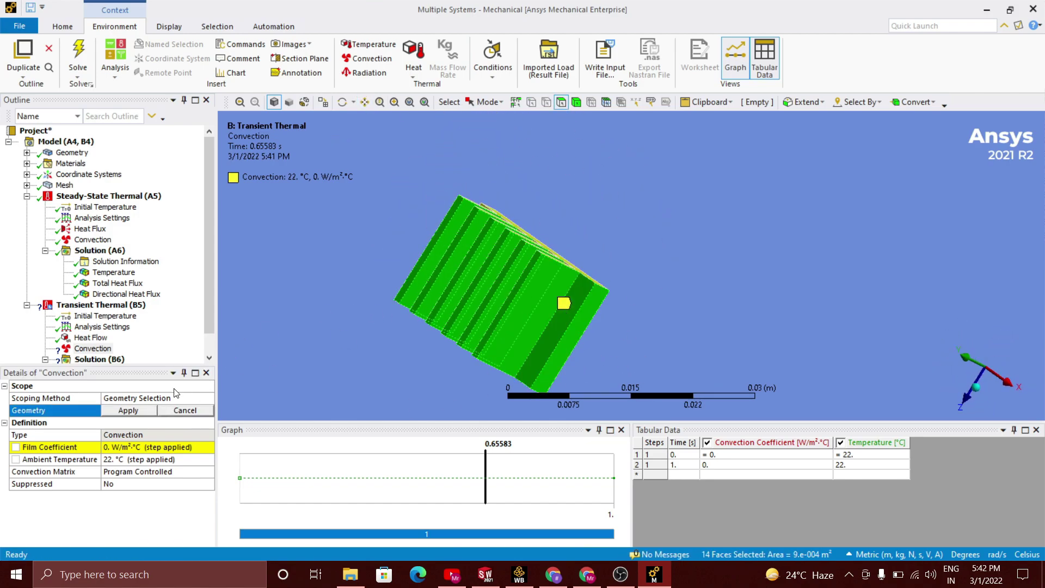
{"action": "left_click", "coordinate": [128, 411]}
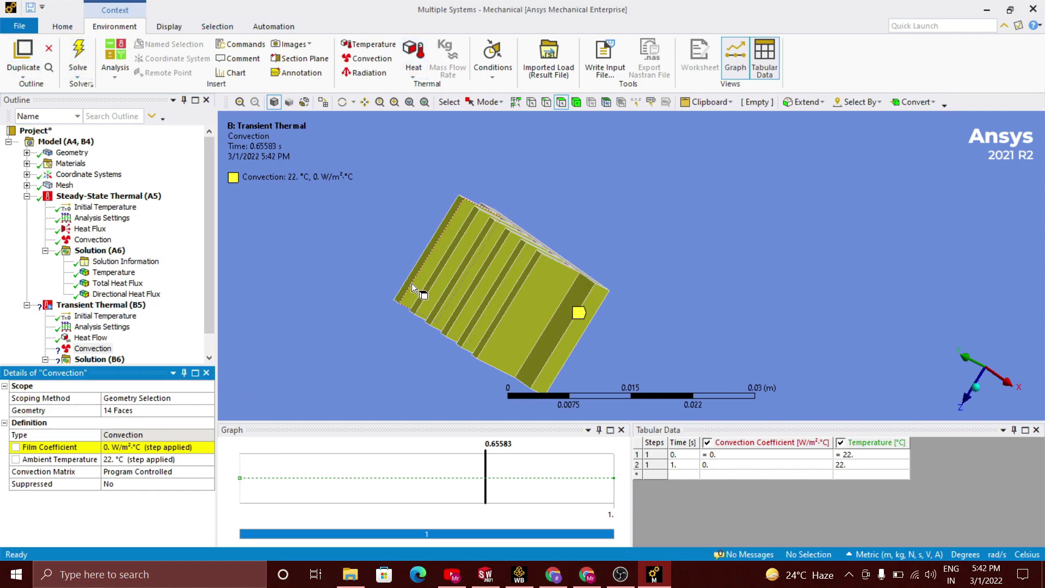
Step: Box-select the exposed fin and base faces from several sides and apply them as the convection's scope
{"action": "middle_click_drag", "start_coordinate": [420, 287], "coordinate": [542, 234]}
{"action": "left_click_drag", "start_coordinate": [381, 337], "coordinate": [544, 348]}
{"action": "middle_click_drag", "start_coordinate": [544, 349], "coordinate": [539, 288]}
{"action": "mouse_move", "coordinate": [621, 281]}
{"action": "middle_mouse_down"}
{"action": "mouse_move", "coordinate": [851, 212]}
{"action": "mouse_move", "coordinate": [433, 367]}
{"action": "mouse_move", "coordinate": [553, 331]}
{"action": "mouse_move", "coordinate": [488, 334]}
{"action": "middle_mouse_up"}
{"action": "left_click_drag", "start_coordinate": [432, 262], "coordinate": [558, 295], "text": "ctrl"}
{"action": "mouse_move", "coordinate": [558, 296]}
{"action": "middle_mouse_down"}
{"action": "mouse_move", "coordinate": [480, 305]}
{"action": "mouse_move", "coordinate": [547, 316]}
{"action": "middle_mouse_up"}
{"action": "mouse_move", "coordinate": [548, 316]}
{"action": "left_mouse_down", "text": "ctrl"}
{"action": "mouse_move", "coordinate": [453, 319]}
{"action": "mouse_move", "coordinate": [425, 272]}
{"action": "left_mouse_up", "text": "ctrl"}
{"action": "mouse_move", "coordinate": [424, 272]}
{"action": "middle_mouse_down"}
{"action": "mouse_move", "coordinate": [851, 284]}
{"action": "mouse_move", "coordinate": [522, 317]}
{"action": "middle_mouse_up"}
{"action": "left_click", "coordinate": [121, 410]}
{"action": "left_click", "coordinate": [119, 411]}
Step: Set the convection film coefficient to 30 W/m²·°C and solve the transient thermal analysis
{"action": "left_click", "coordinate": [149, 446]}
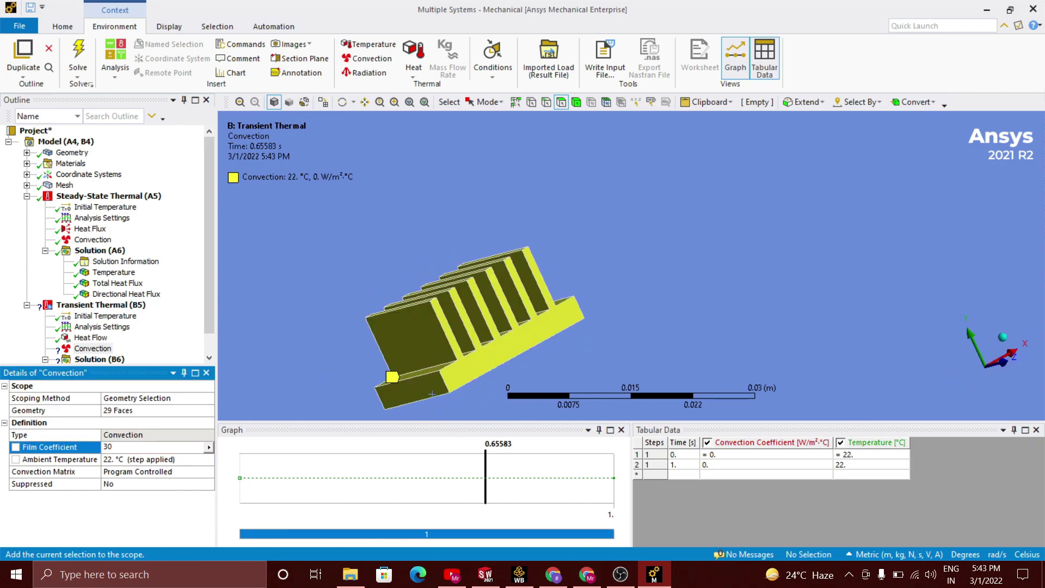
{"action": "key", "text": "Return"}
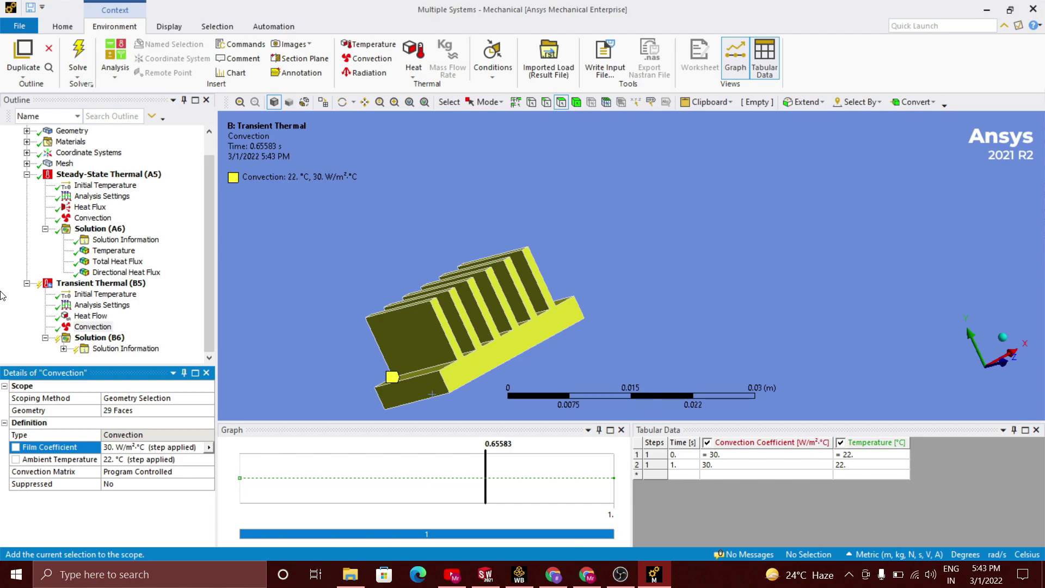
{"action": "left_click", "coordinate": [78, 57]}
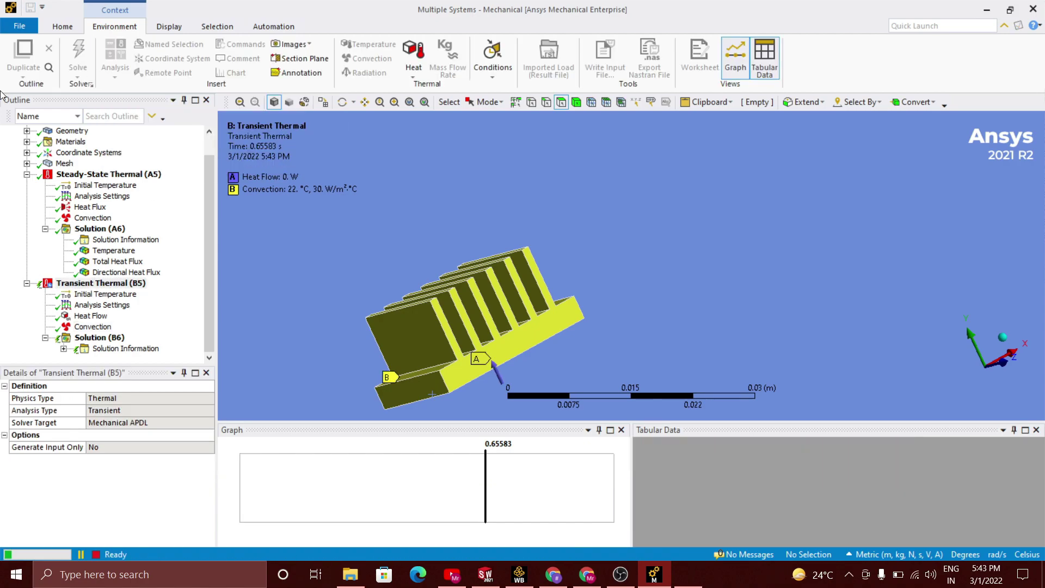
Step: Insert Temperature and Total Heat Flux results in the transient thermal solution
{"action": "right_click", "coordinate": [107, 341]}
{"action": "mouse_move", "coordinate": [174, 349]}
{"action": "mouse_move", "coordinate": [284, 349]}
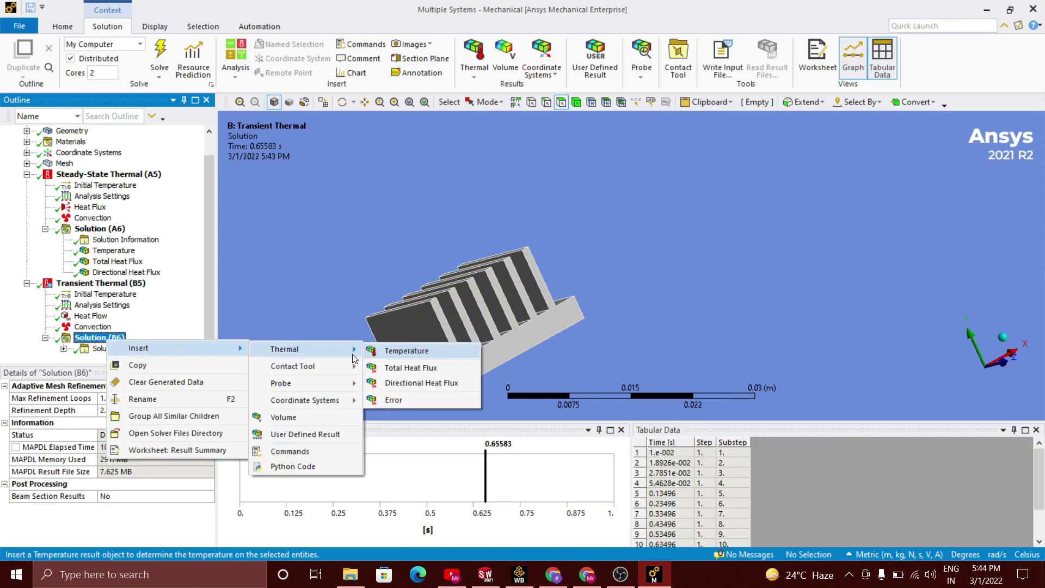
{"action": "left_click", "coordinate": [414, 350]}
{"action": "right_click", "coordinate": [113, 328]}
{"action": "mouse_move", "coordinate": [180, 336]}
{"action": "mouse_move", "coordinate": [291, 337]}
{"action": "left_click", "coordinate": [415, 355]}
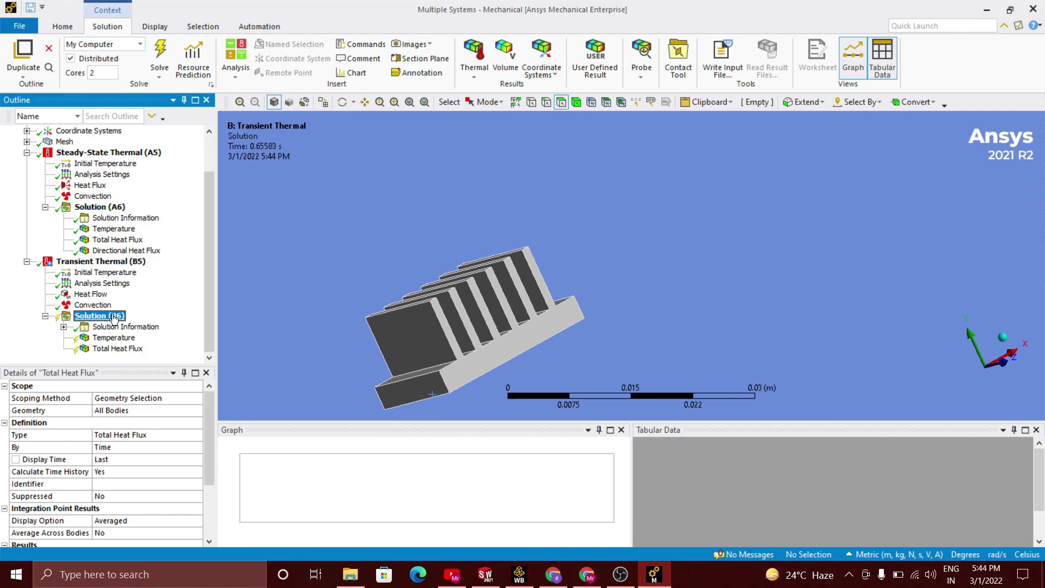
Step: Insert a Directional Heat Flux result oriented along the Y axis and evaluate the transient results
{"action": "right_click", "coordinate": [113, 316]}
{"action": "mouse_move", "coordinate": [180, 323]}
{"action": "mouse_move", "coordinate": [284, 325]}
{"action": "left_click", "coordinate": [419, 357]}
{"action": "left_click", "coordinate": [184, 447]}
{"action": "left_click", "coordinate": [173, 466]}
{"action": "left_click", "coordinate": [160, 54]}
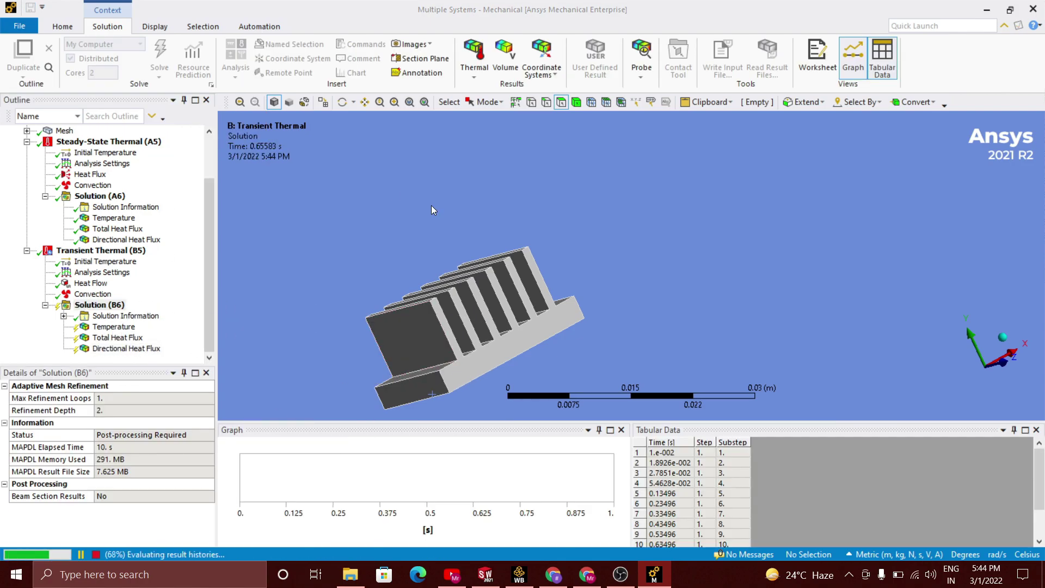
Step: Play the transient Directional Heat Flux animation and display the Temperature result
{"action": "scroll", "coordinate": [714, 487], "scroll_direction": "up", "scroll_amount": 2}
{"action": "left_click_drag", "start_coordinate": [446, 298], "coordinate": [601, 316]}
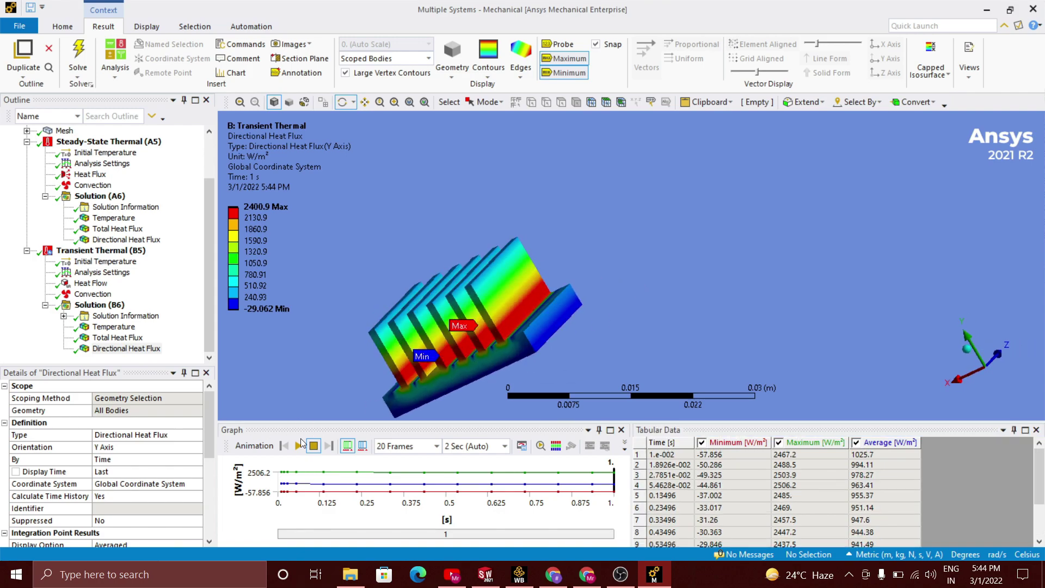
{"action": "left_click", "coordinate": [298, 446]}
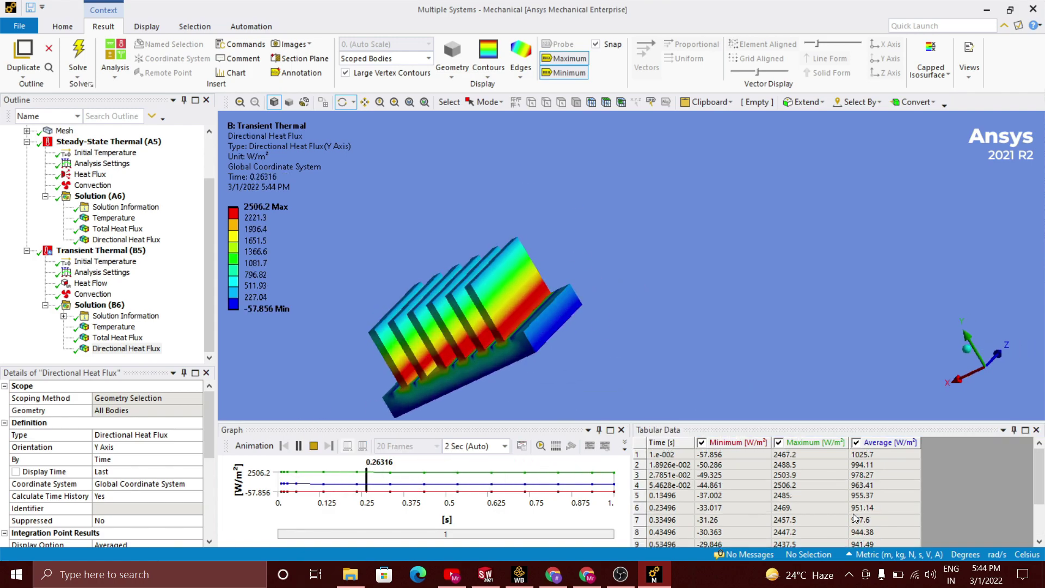
{"action": "left_click", "coordinate": [848, 491]}
{"action": "left_click", "coordinate": [113, 327]}
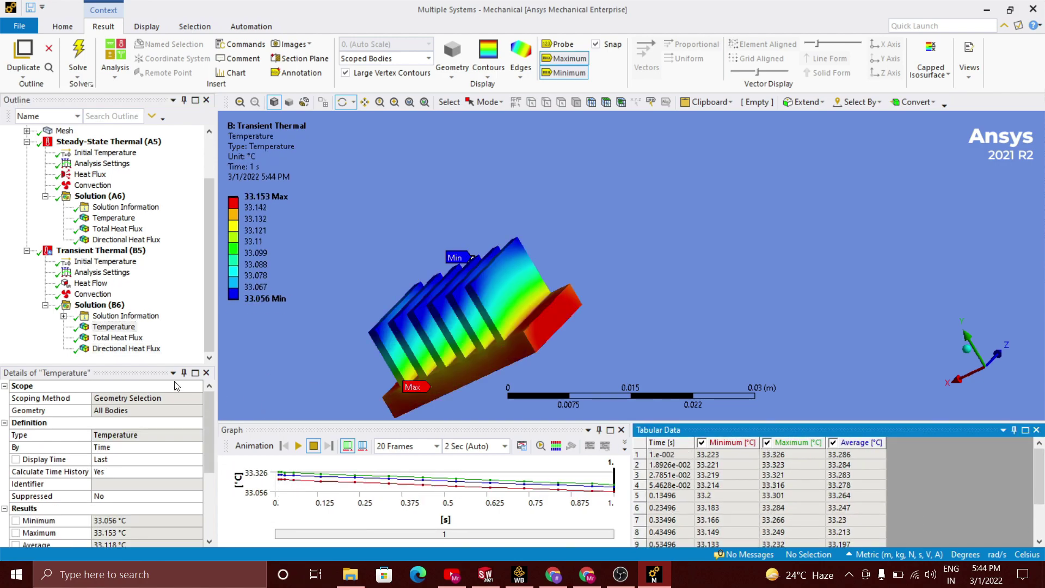
Step: Animate the transient Total Heat Flux result and move its time marker to about 0.58 s
{"action": "left_click", "coordinate": [118, 338]}
{"action": "left_click", "coordinate": [299, 446]}
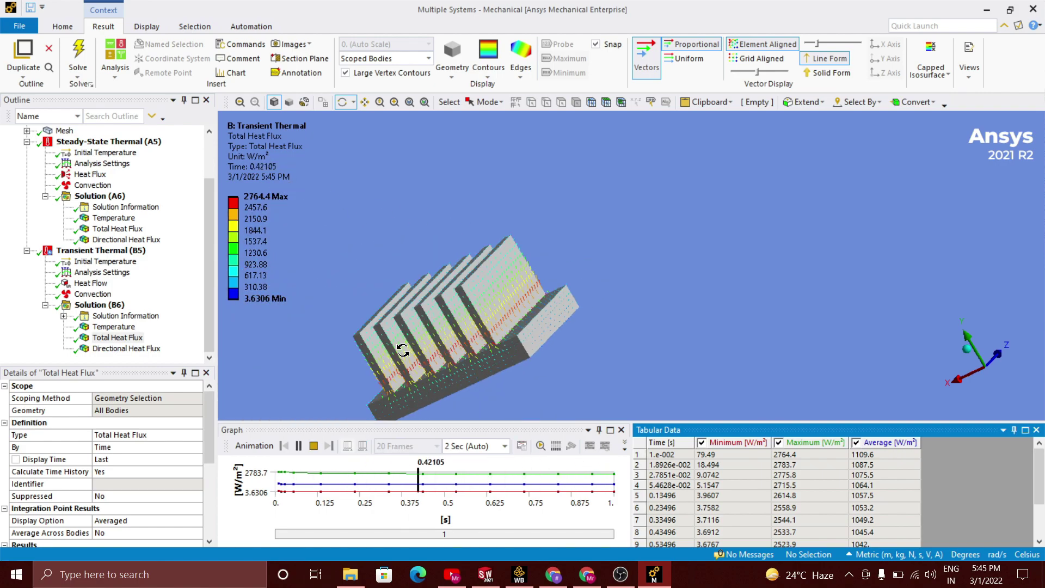
{"action": "left_click_drag", "start_coordinate": [403, 351], "coordinate": [430, 354]}
{"action": "left_click", "coordinate": [301, 447]}
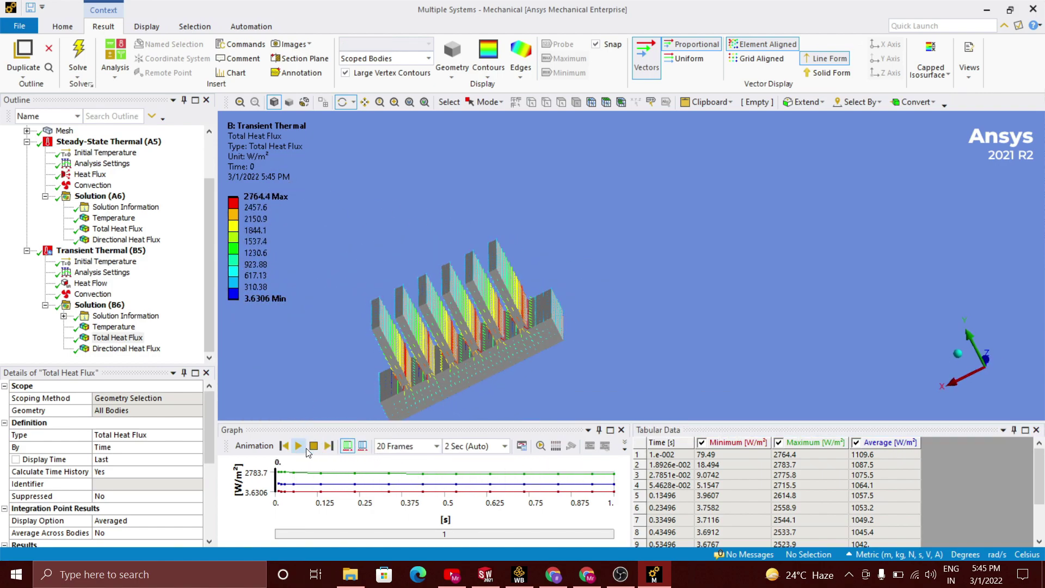
{"action": "left_click_drag", "start_coordinate": [495, 492], "coordinate": [471, 491]}
{"action": "left_click", "coordinate": [173, 233]}
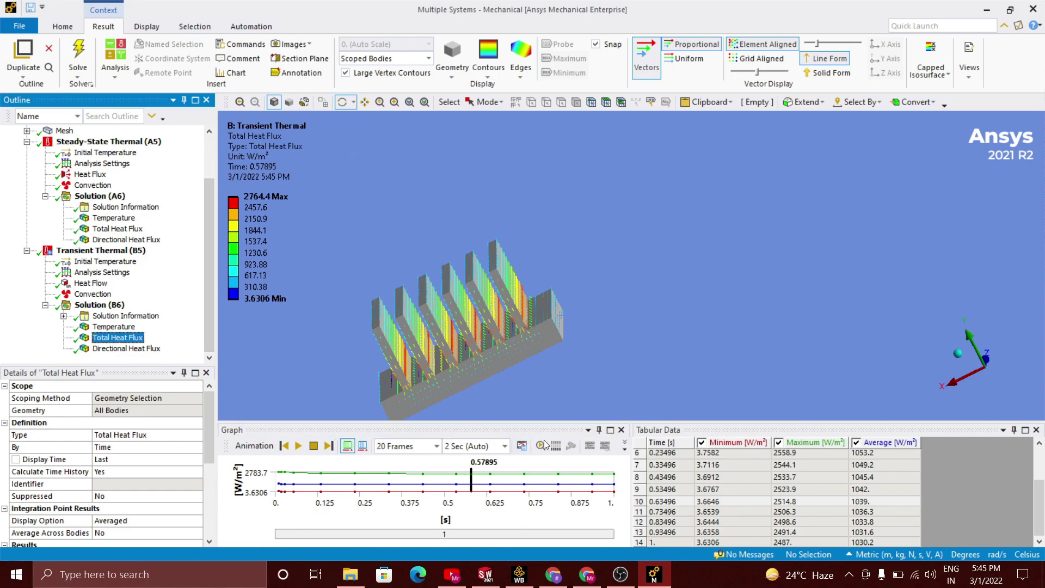
Step: Switch to Workbench and add a Static Structural system linked to the Transient Thermal solution, sharing engineering data, geometry and model
{"action": "left_click", "coordinate": [518, 574]}
{"action": "left_click_drag", "start_coordinate": [43, 375], "coordinate": [185, 275]}
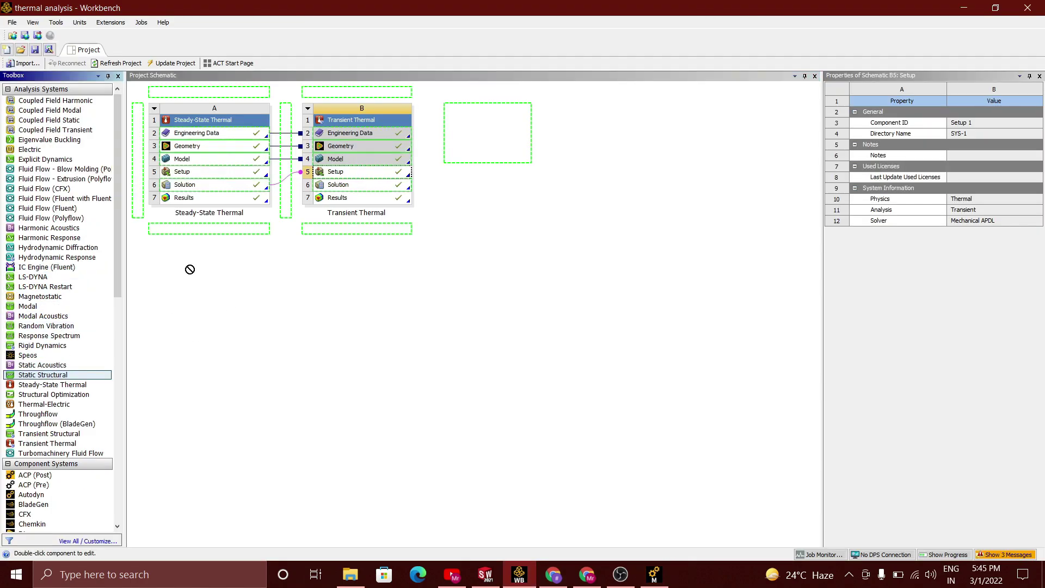
{"action": "left_click_drag", "start_coordinate": [370, 204], "coordinate": [367, 182]}
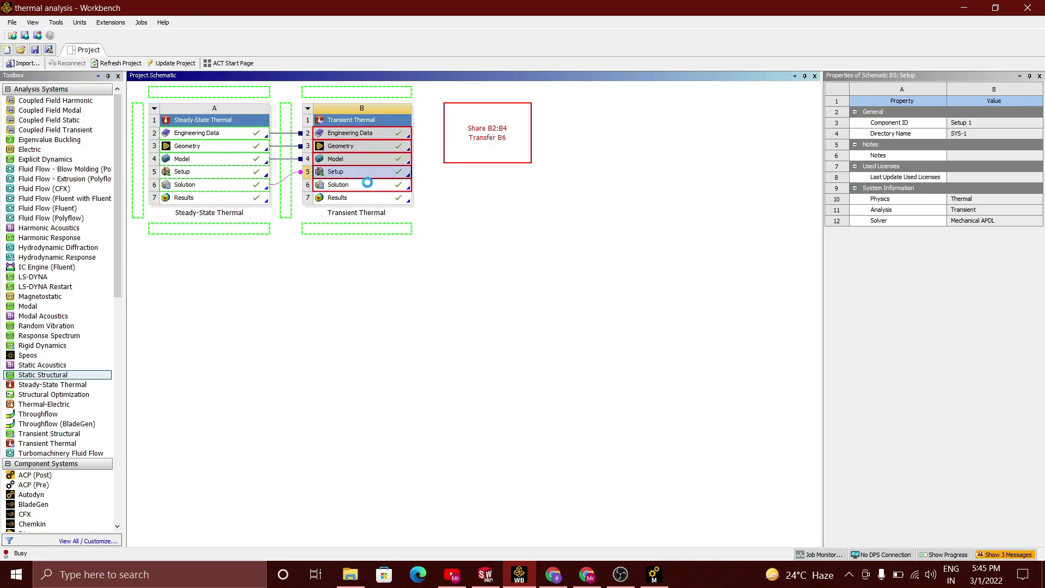
{"action": "right_click", "coordinate": [463, 112]}
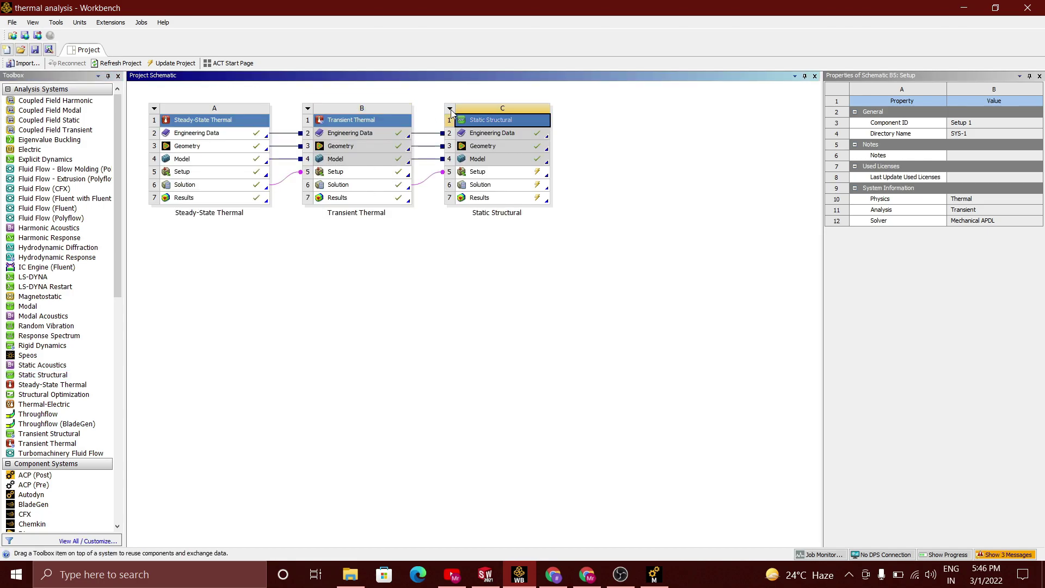
Step: Replace the Static Structural system with a new one linked to the Steady-State Thermal solution, sharing engineering data, geometry and model
{"action": "left_click", "coordinate": [501, 275]}
{"action": "left_click", "coordinate": [533, 310]}
{"action": "left_click_drag", "start_coordinate": [43, 375], "coordinate": [191, 190]}
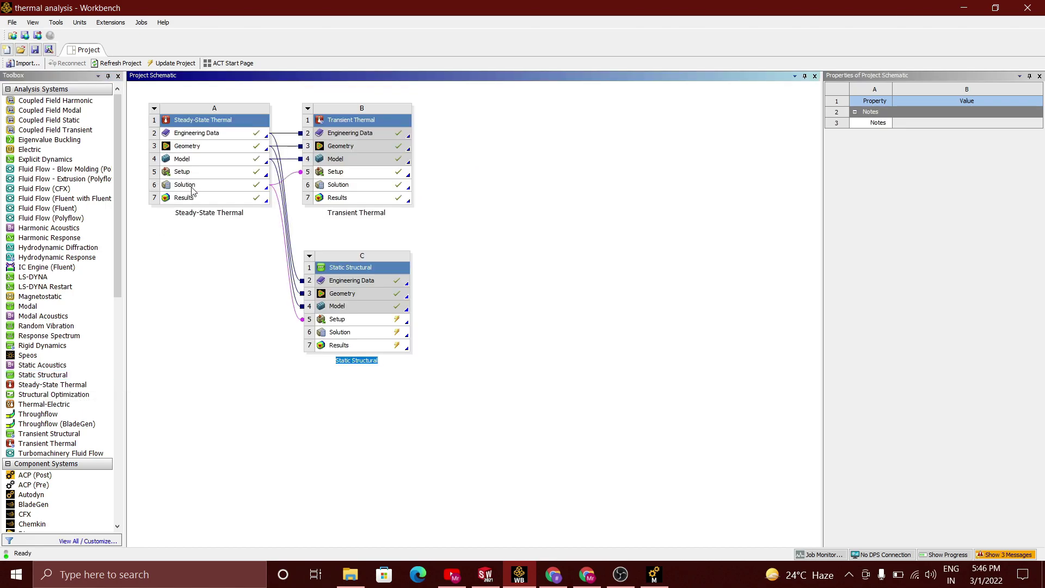
Step: Open the new Static Structural system in Mechanical and apply a Fixed Support to the heat sink's flat base face
{"action": "double_click", "coordinate": [378, 332]}
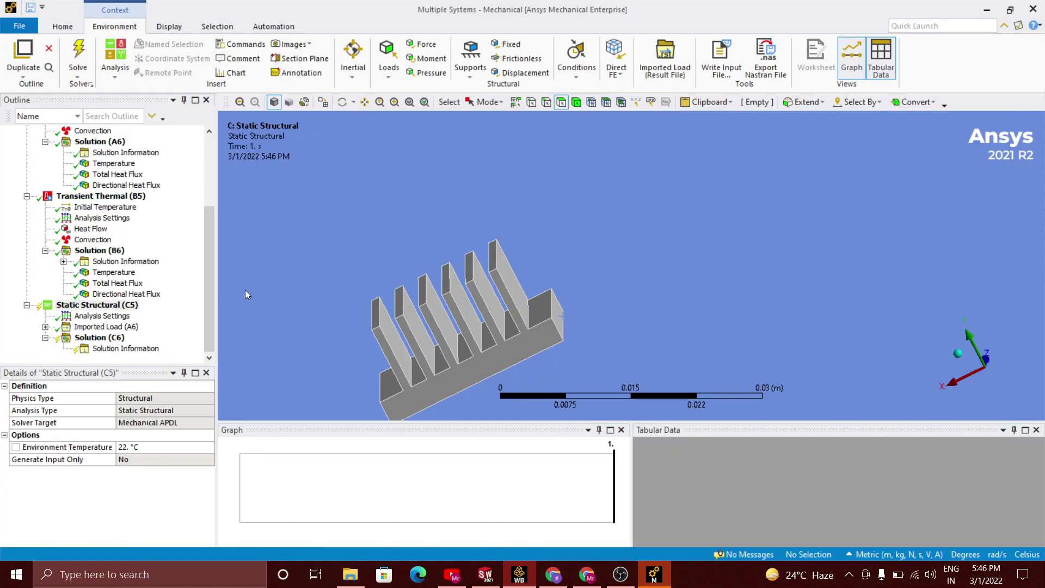
{"action": "left_click", "coordinate": [96, 305]}
{"action": "right_click", "coordinate": [96, 304]}
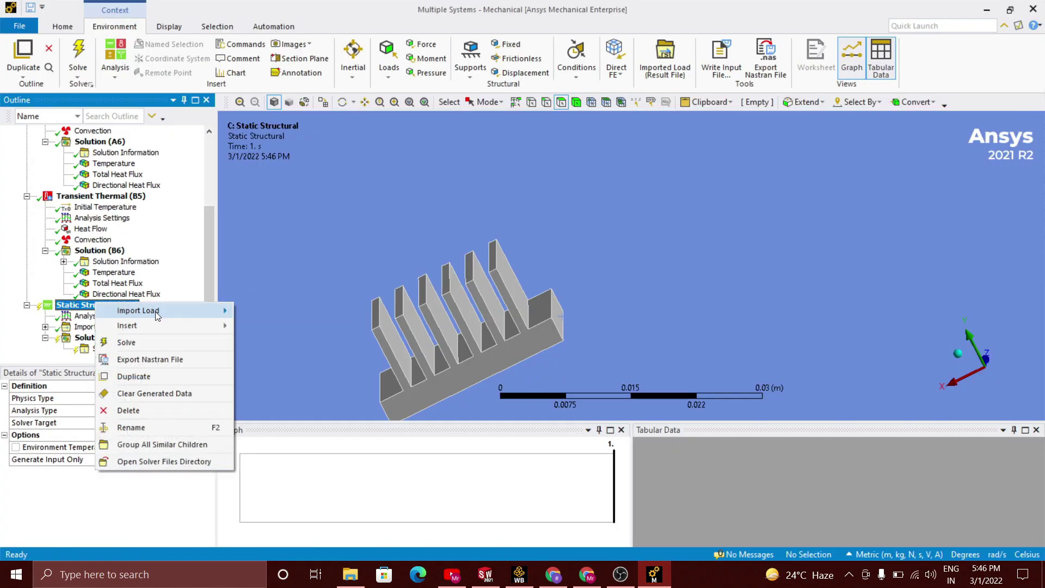
{"action": "mouse_move", "coordinate": [163, 325]}
{"action": "left_click", "coordinate": [280, 224]}
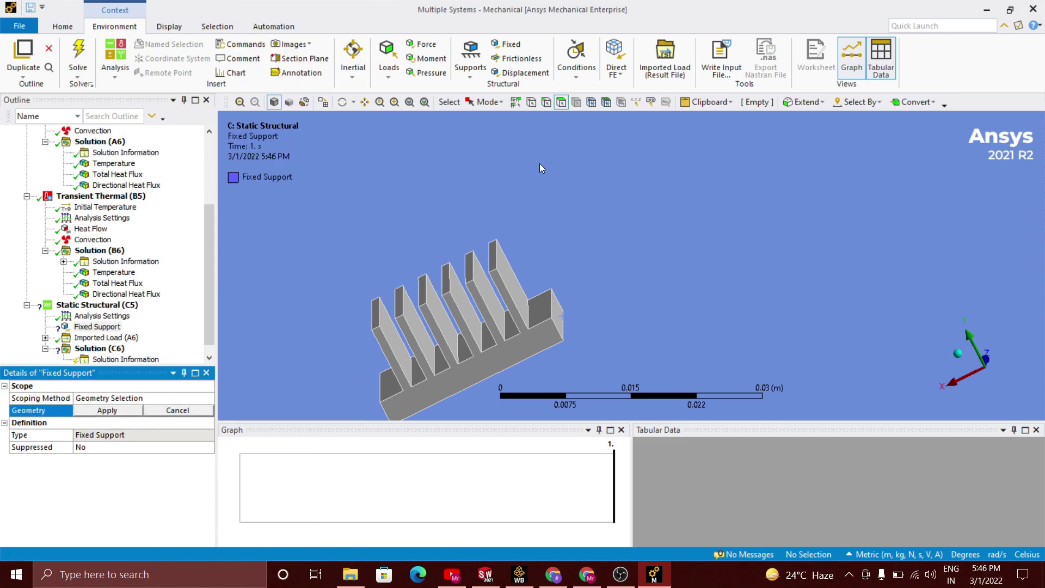
{"action": "middle_click_drag", "start_coordinate": [547, 263], "coordinate": [494, 323]}
{"action": "left_click", "coordinate": [494, 323]}
{"action": "left_click", "coordinate": [107, 410]}
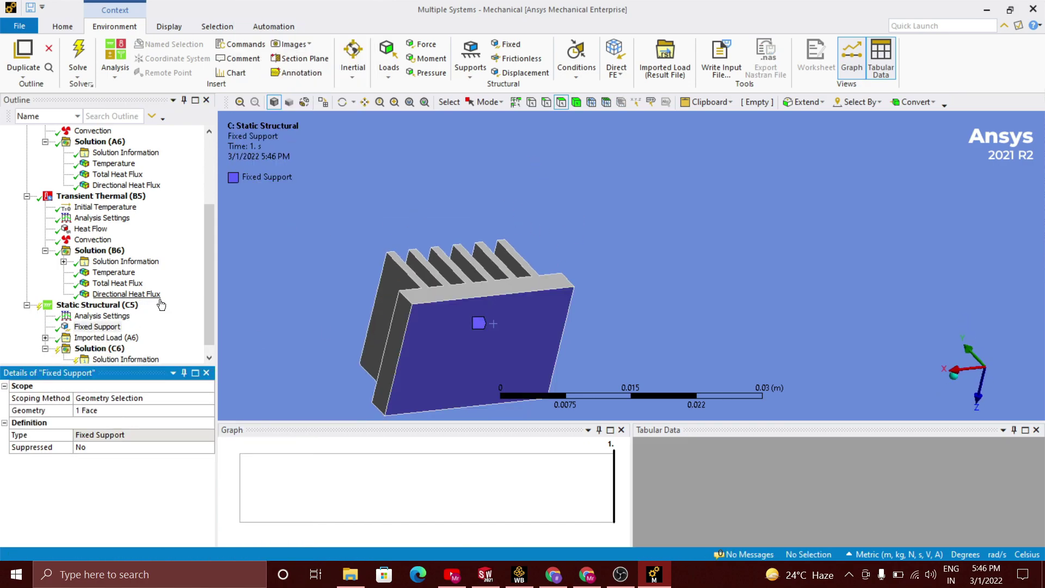
Step: Solve the Static Structural analysis with the fixed support and the imported thermal load
{"action": "left_click_drag", "start_coordinate": [210, 273], "coordinate": [210, 286]}
{"action": "right_click", "coordinate": [102, 296]}
{"action": "left_click", "coordinate": [208, 257]}
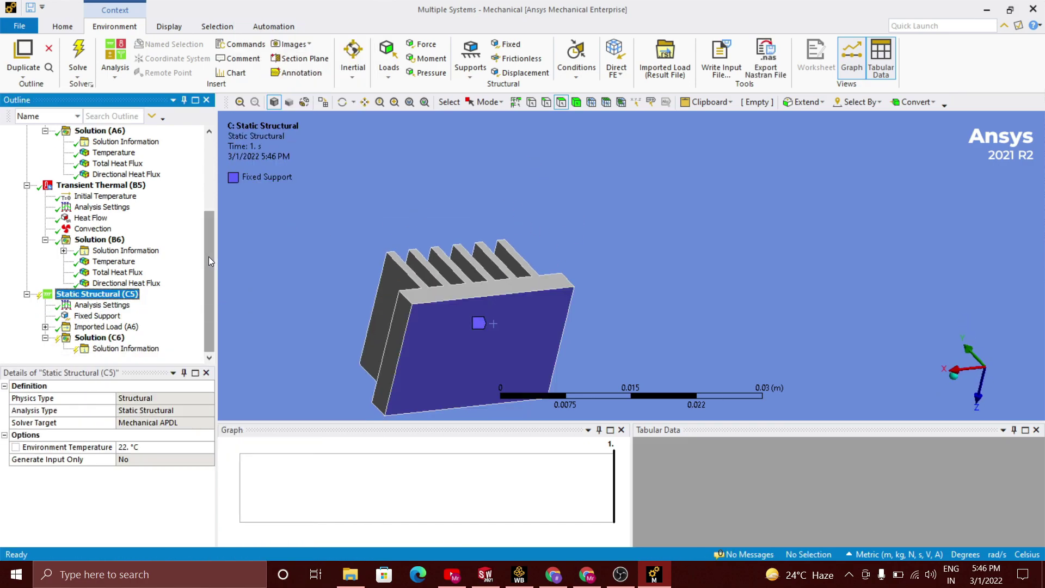
{"action": "left_click", "coordinate": [78, 52]}
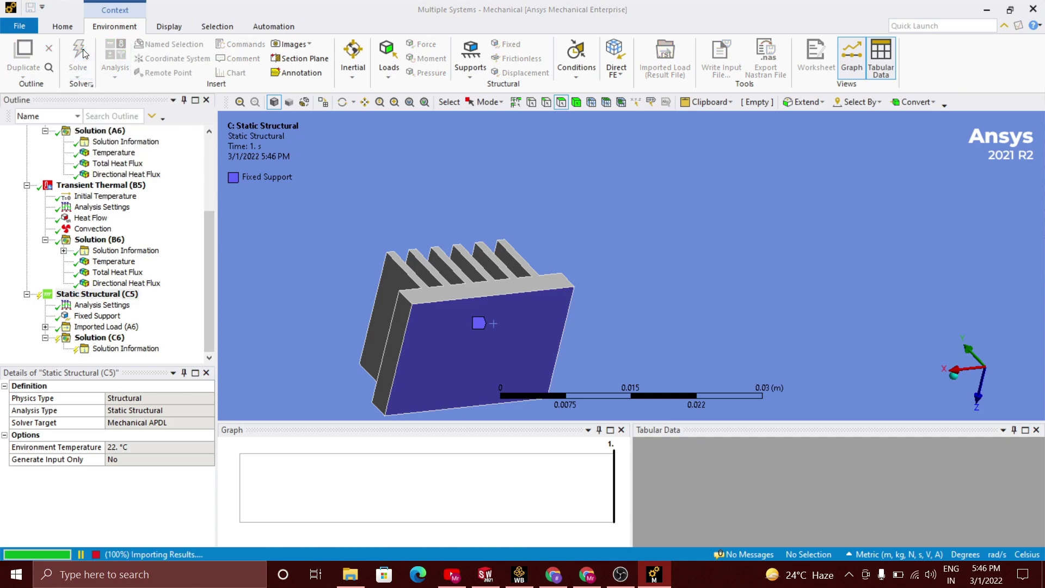
Step: Insert Total Deformation and Equivalent (von-Mises) Stress results into the static structural solution and evaluate them
{"action": "left_click", "coordinate": [83, 339]}
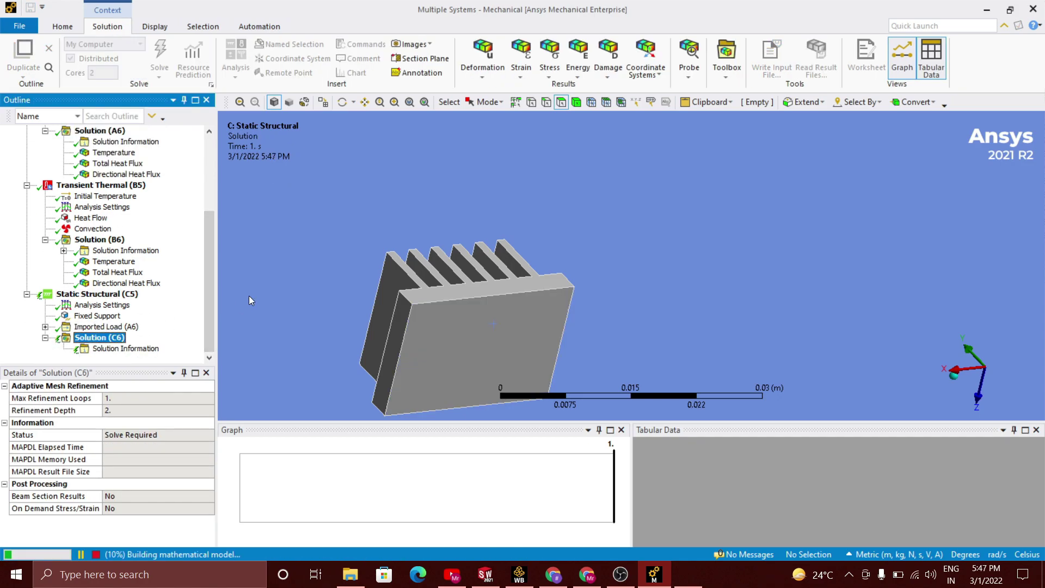
{"action": "right_click", "coordinate": [98, 338]}
{"action": "mouse_move", "coordinate": [148, 347]}
{"action": "mouse_move", "coordinate": [294, 303]}
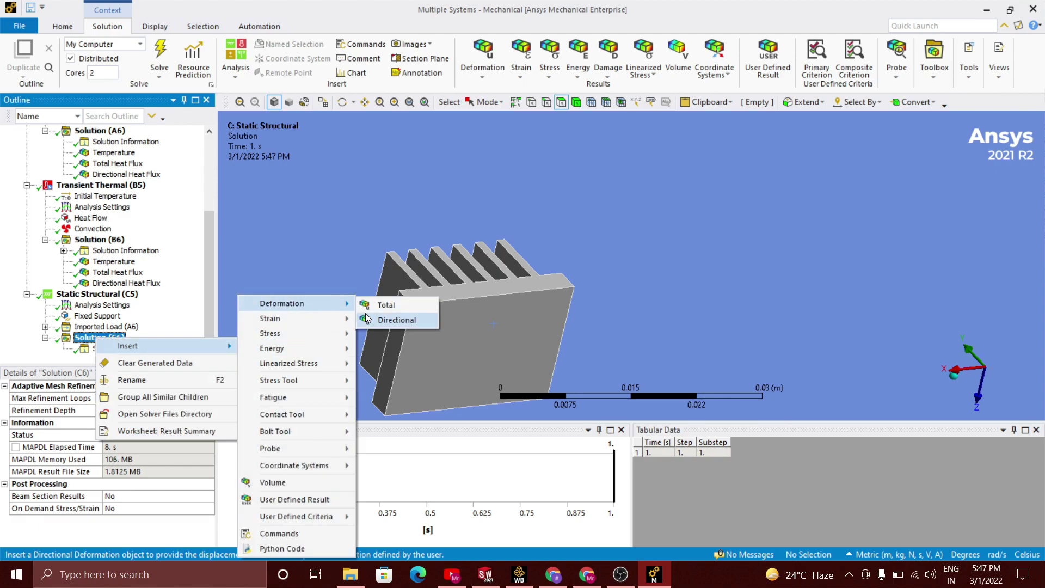
{"action": "left_click", "coordinate": [381, 304]}
{"action": "right_click", "coordinate": [98, 327]}
{"action": "mouse_move", "coordinate": [148, 335]}
{"action": "mouse_move", "coordinate": [277, 333]}
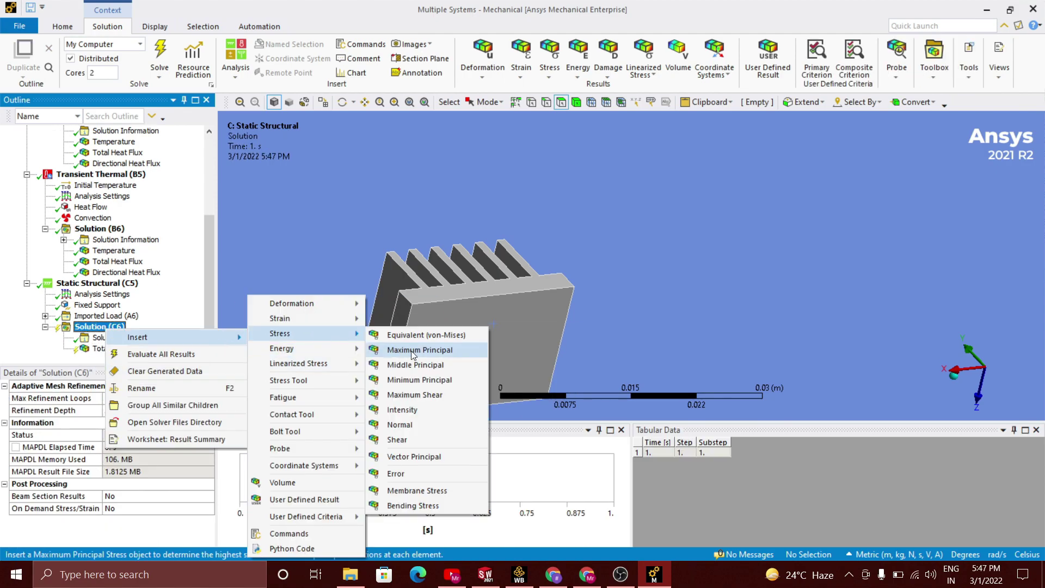
{"action": "left_click", "coordinate": [397, 334]}
{"action": "left_click", "coordinate": [159, 52]}
Step: Play and stop the Equivalent Stress animation while examining the stress distribution on the fins and base from several angles
{"action": "middle_click_drag", "start_coordinate": [502, 178], "coordinate": [419, 273]}
{"action": "mouse_move", "coordinate": [235, 207]}
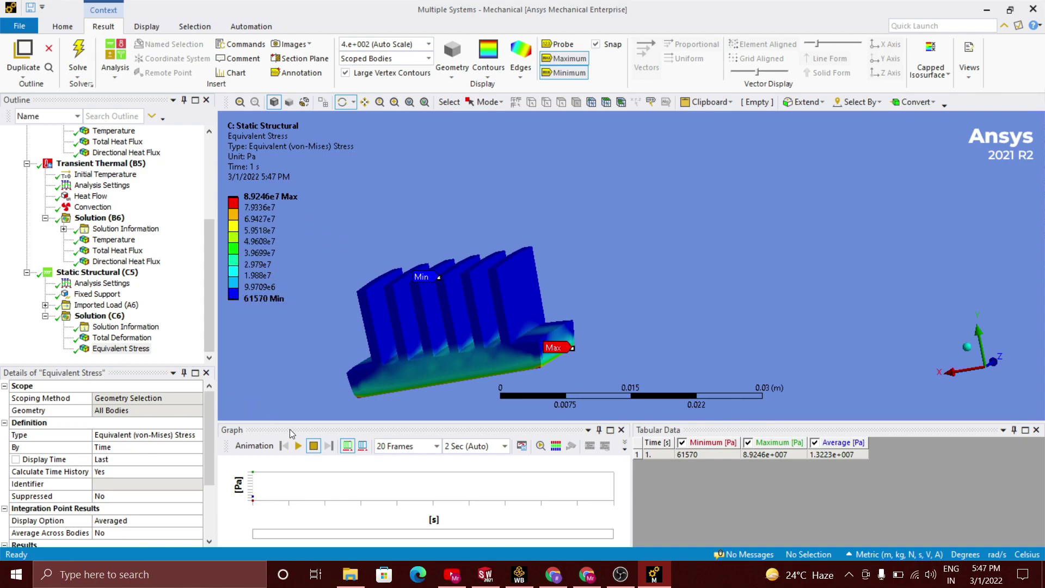
{"action": "left_click", "coordinate": [299, 446]}
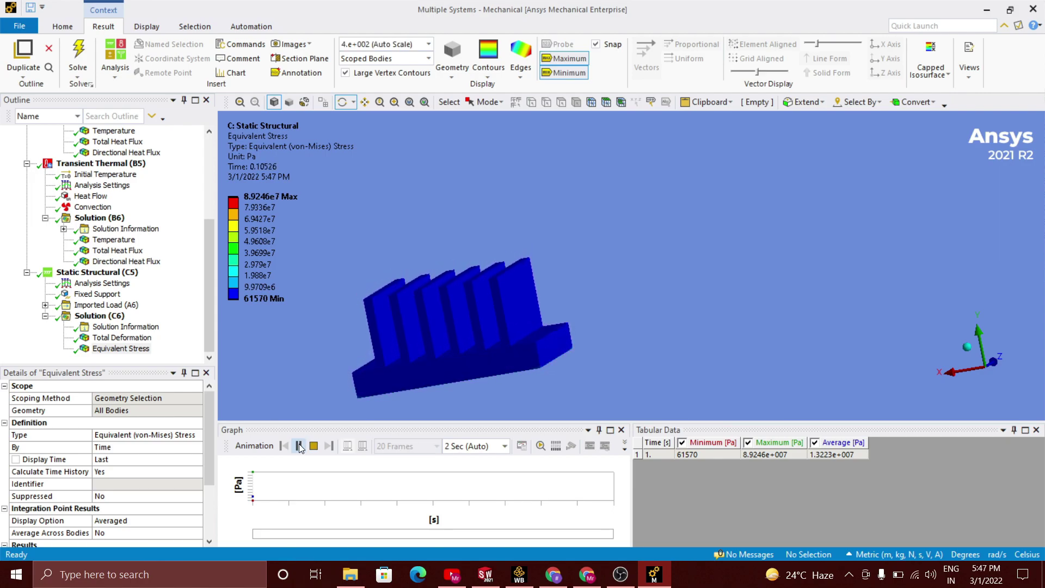
{"action": "left_click_drag", "start_coordinate": [295, 408], "coordinate": [574, 186]}
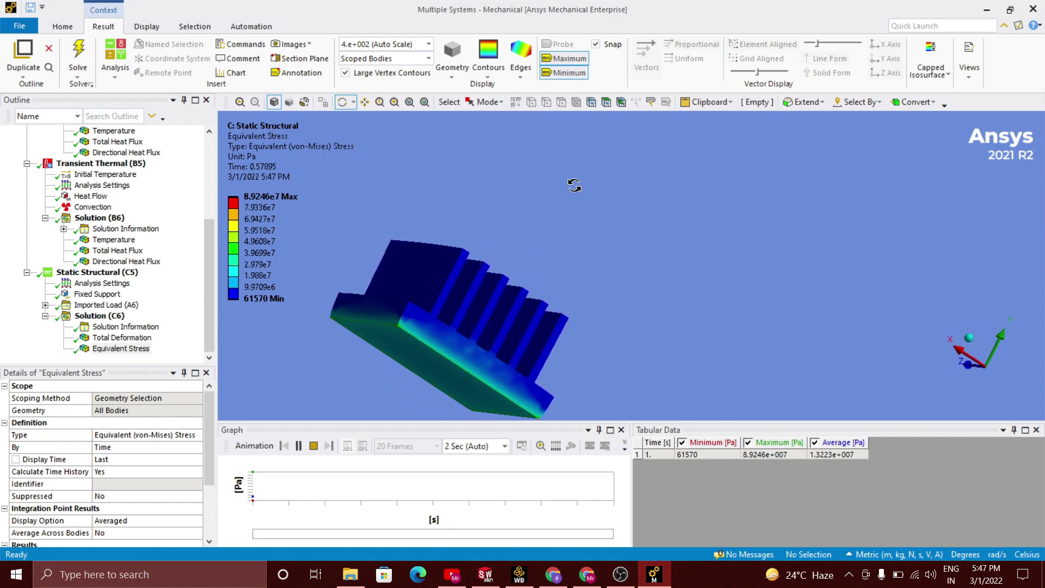
{"action": "left_click", "coordinate": [309, 446]}
{"action": "left_click_drag", "start_coordinate": [425, 348], "coordinate": [494, 317]}
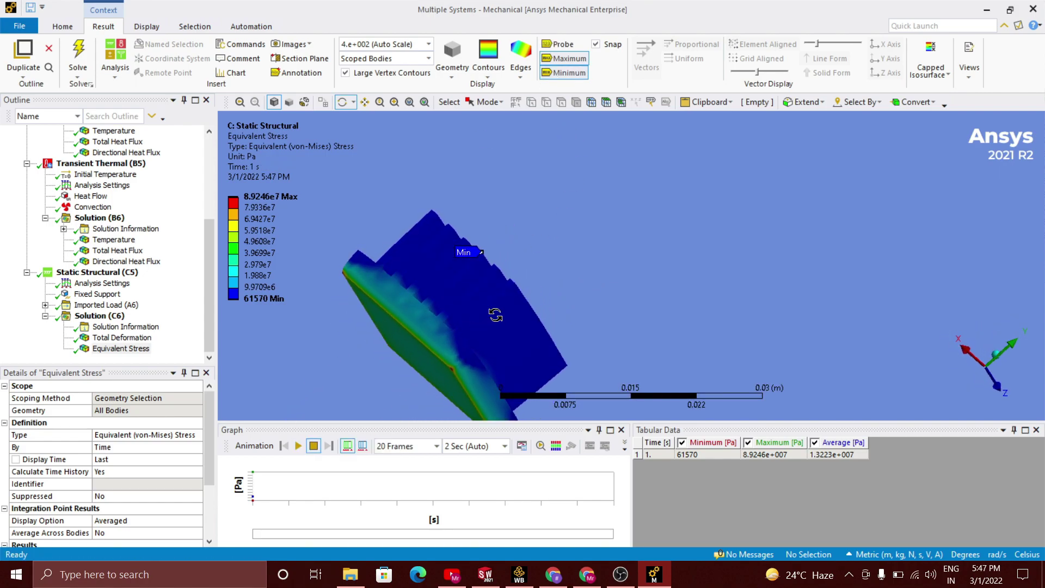
Step: Display the Total Deformation result and play its animation while examining the fins from another angle, and stop it
{"action": "left_click", "coordinate": [122, 337]}
{"action": "left_click", "coordinate": [298, 445]}
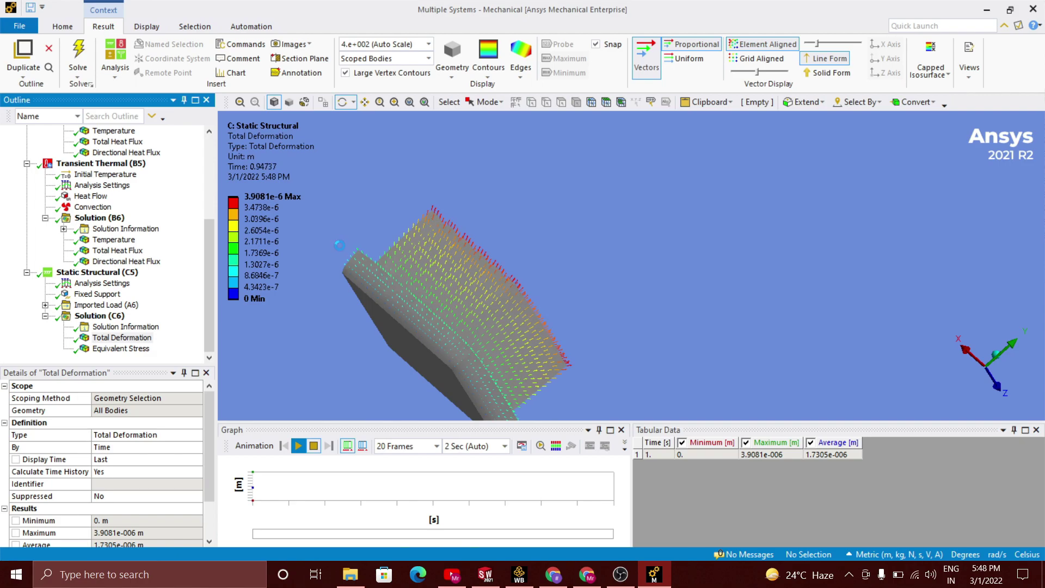
{"action": "left_click_drag", "start_coordinate": [492, 311], "coordinate": [584, 228]}
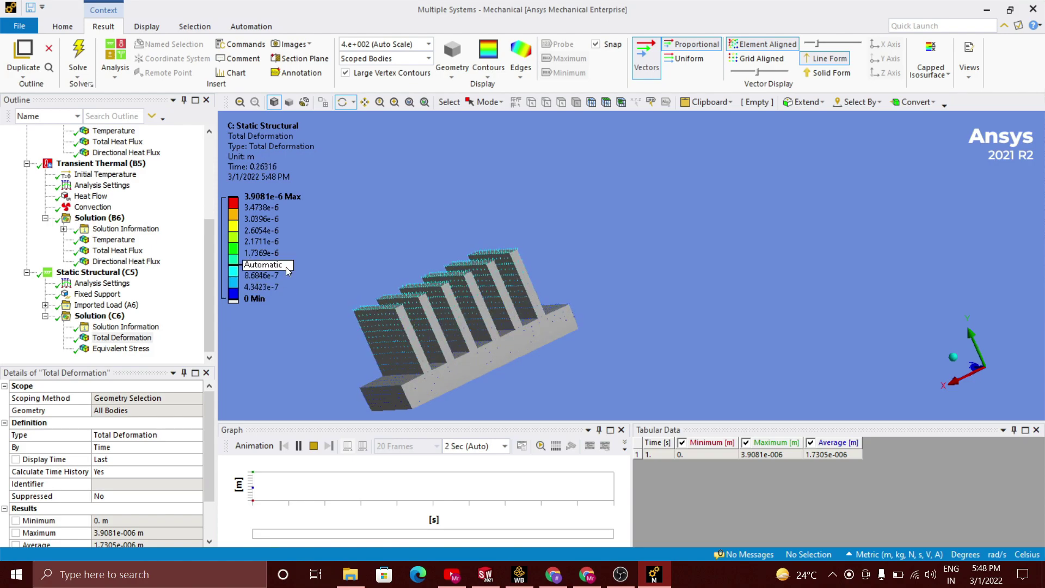
{"action": "left_click", "coordinate": [312, 445]}
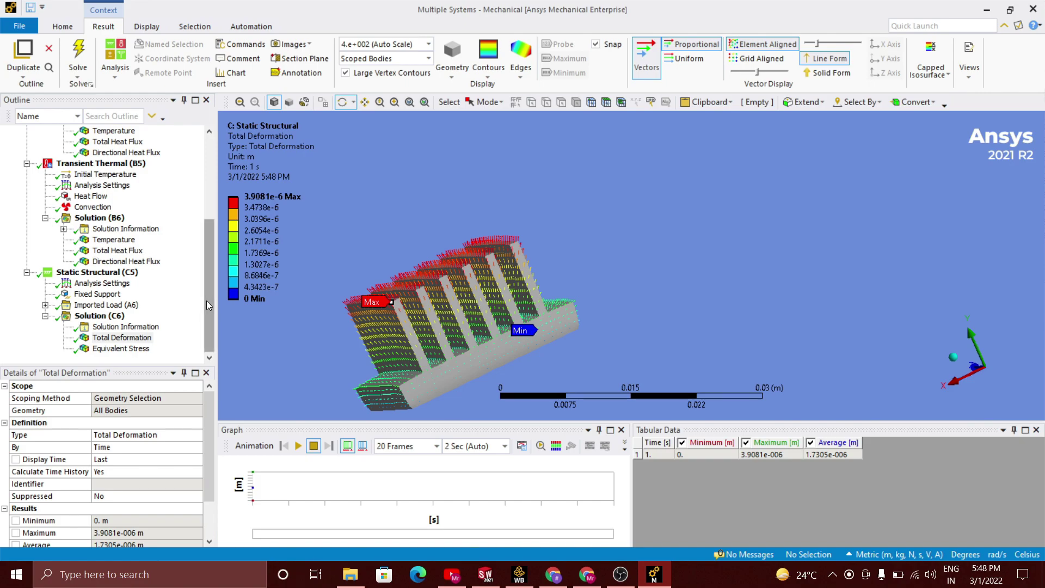
{"action": "left_click_drag", "start_coordinate": [207, 299], "coordinate": [205, 271]}
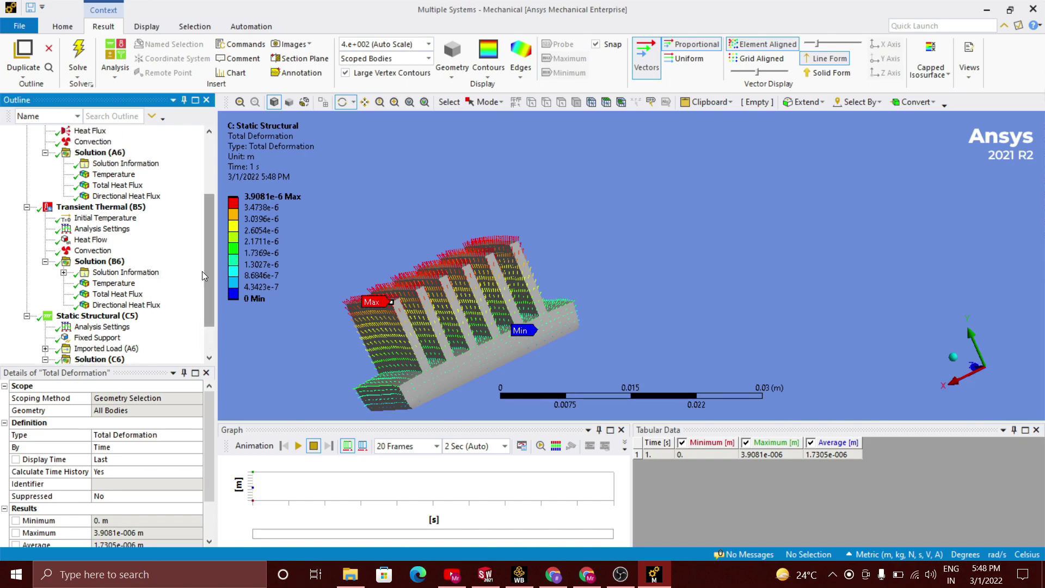